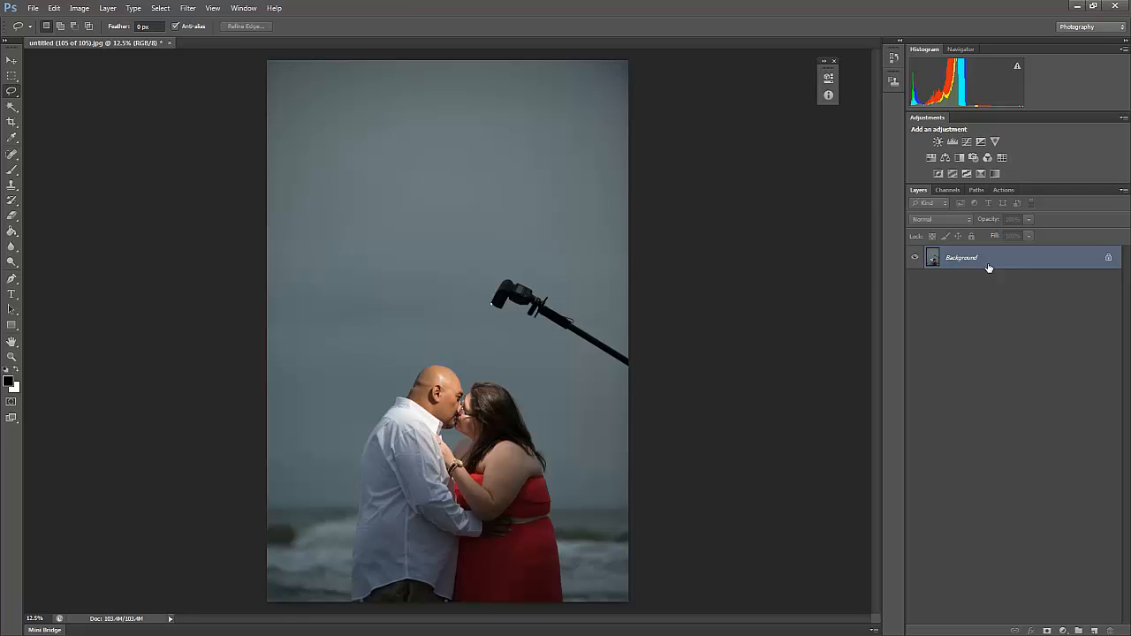
- On a duplicate of the background layer, remove the flash and its pole from the sky with a Content-Aware fill
{"action": "key", "text": "ctrl+j"}
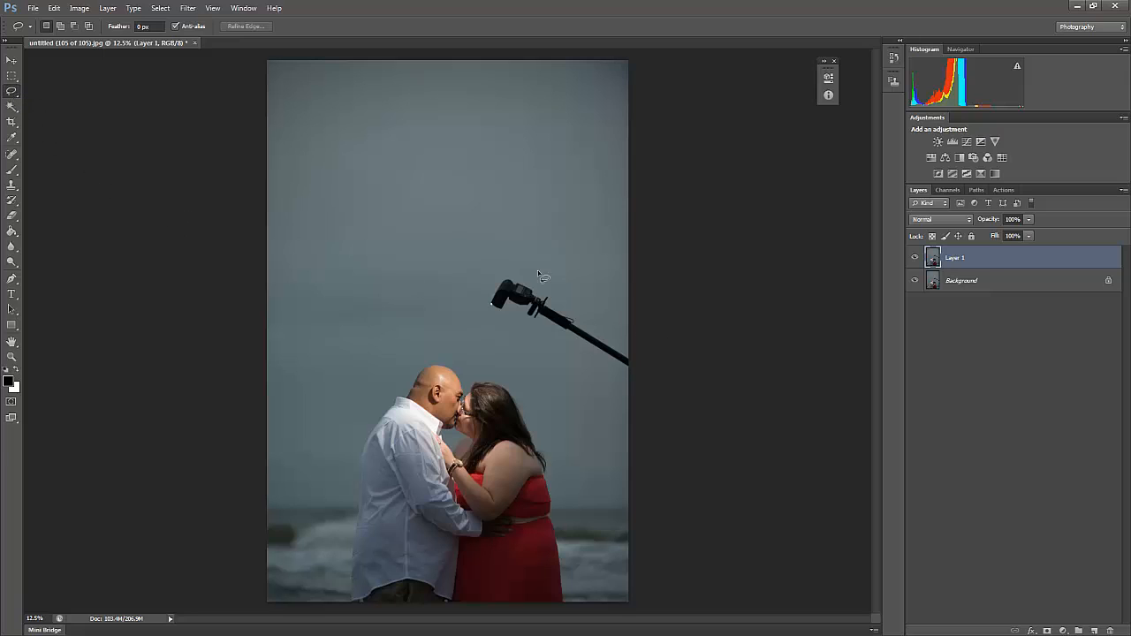
{"action": "mouse_move", "coordinate": [547, 277]}
{"action": "left_mouse_down"}
{"action": "mouse_move", "coordinate": [478, 271]}
{"action": "mouse_move", "coordinate": [466, 299]}
{"action": "mouse_move", "coordinate": [598, 370]}
{"action": "mouse_move", "coordinate": [641, 378]}
{"action": "mouse_move", "coordinate": [637, 342]}
{"action": "mouse_move", "coordinate": [552, 285]}
{"action": "left_mouse_up"}
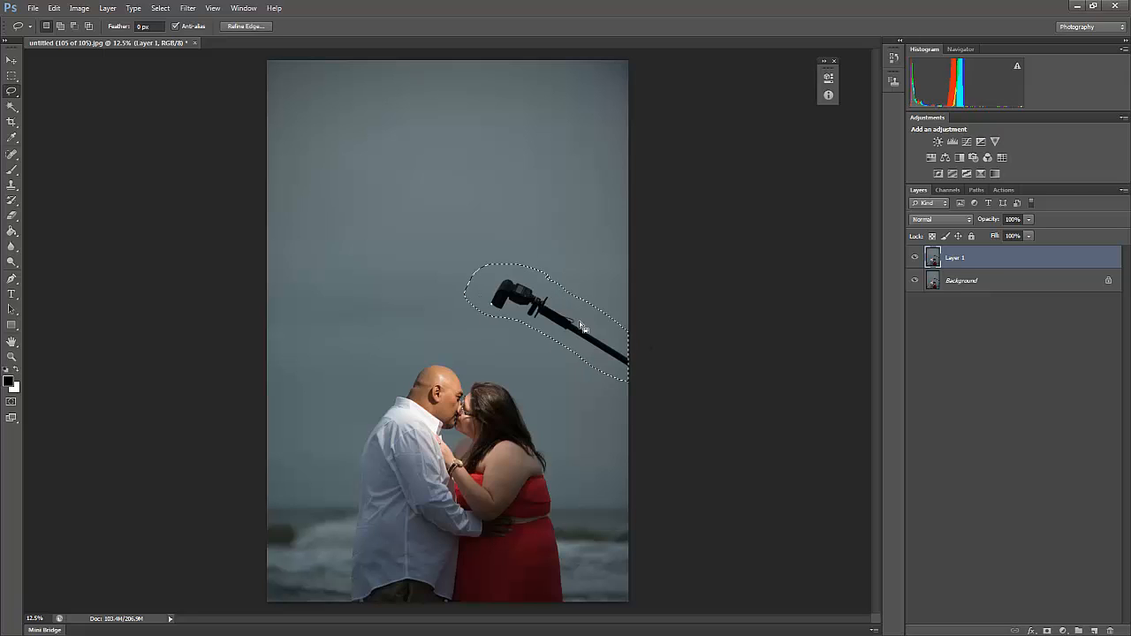
{"action": "right_click", "coordinate": [583, 327]}
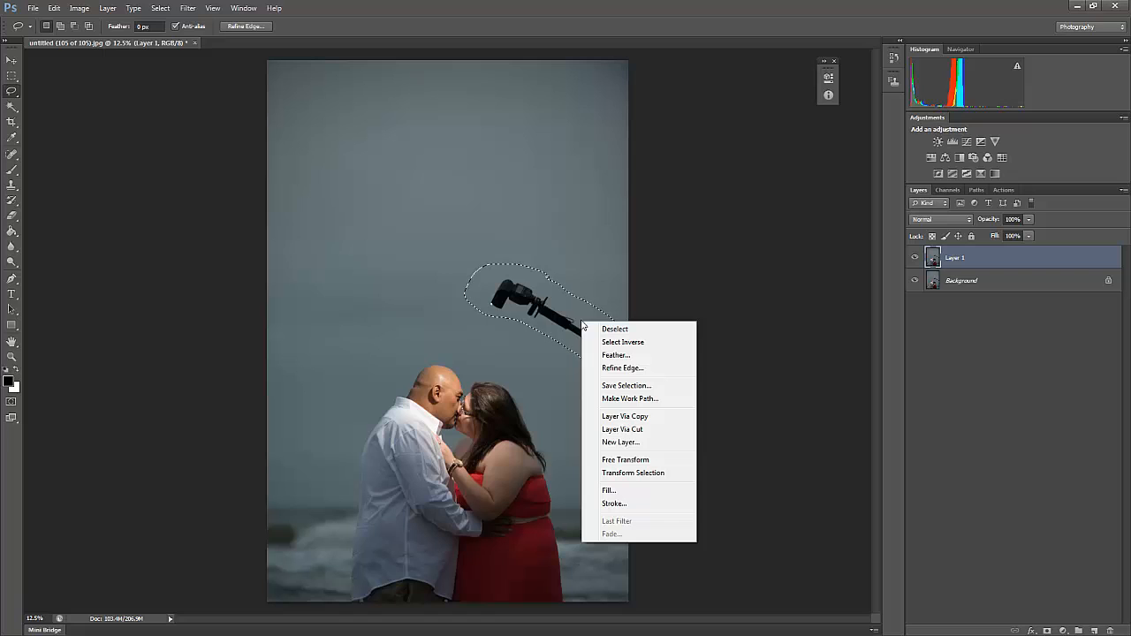
{"action": "left_click", "coordinate": [648, 491]}
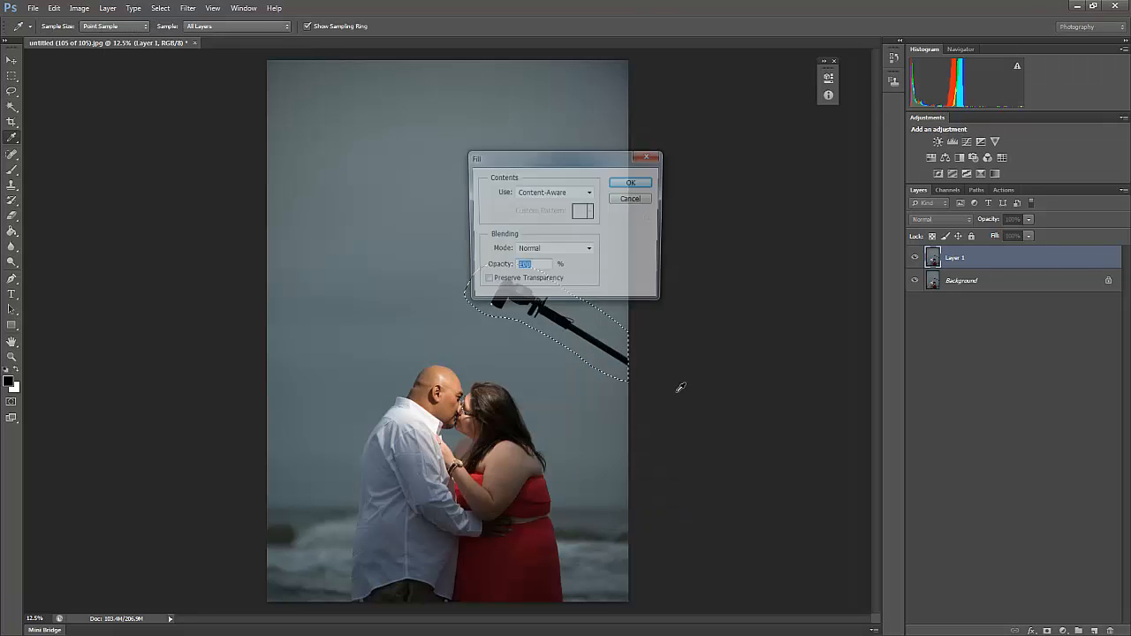
{"action": "left_click", "coordinate": [635, 183]}
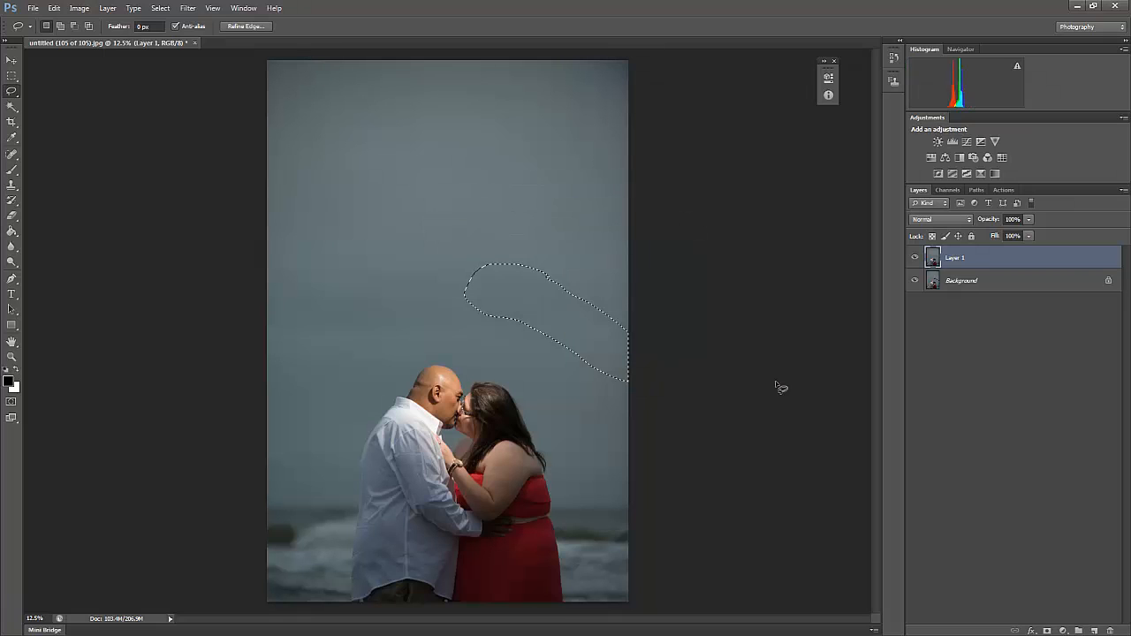
{"action": "key", "text": "ctrl+d"}
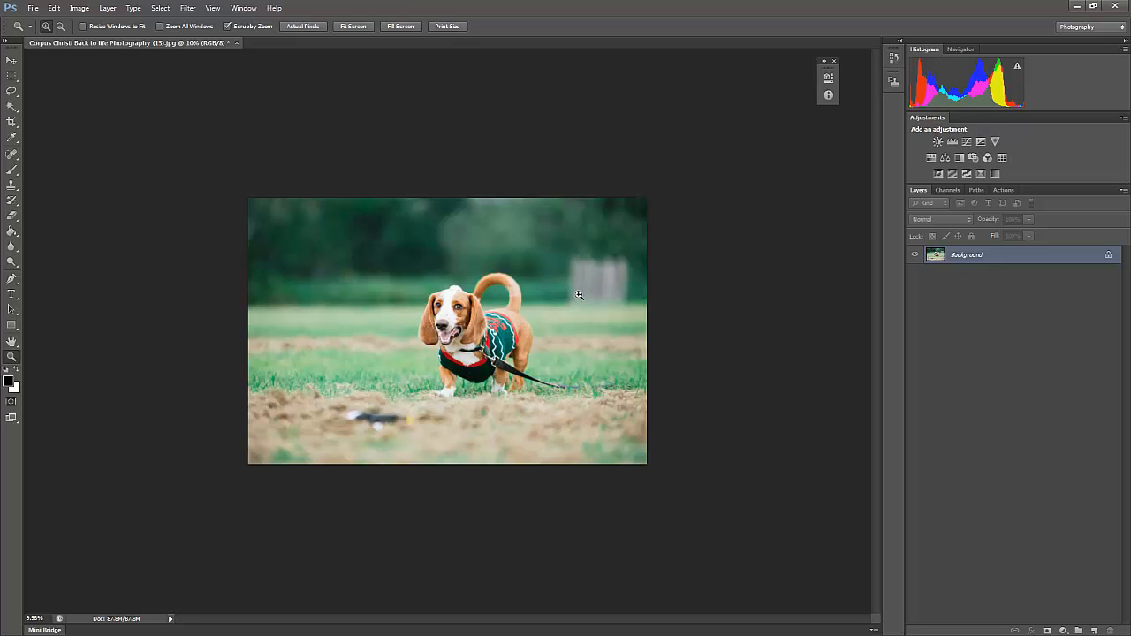
- Try to remove the fence behind the dog with a Content-Aware fill on a duplicate of the background layer
{"action": "left_click_drag", "start_coordinate": [581, 285], "coordinate": [601, 282]}
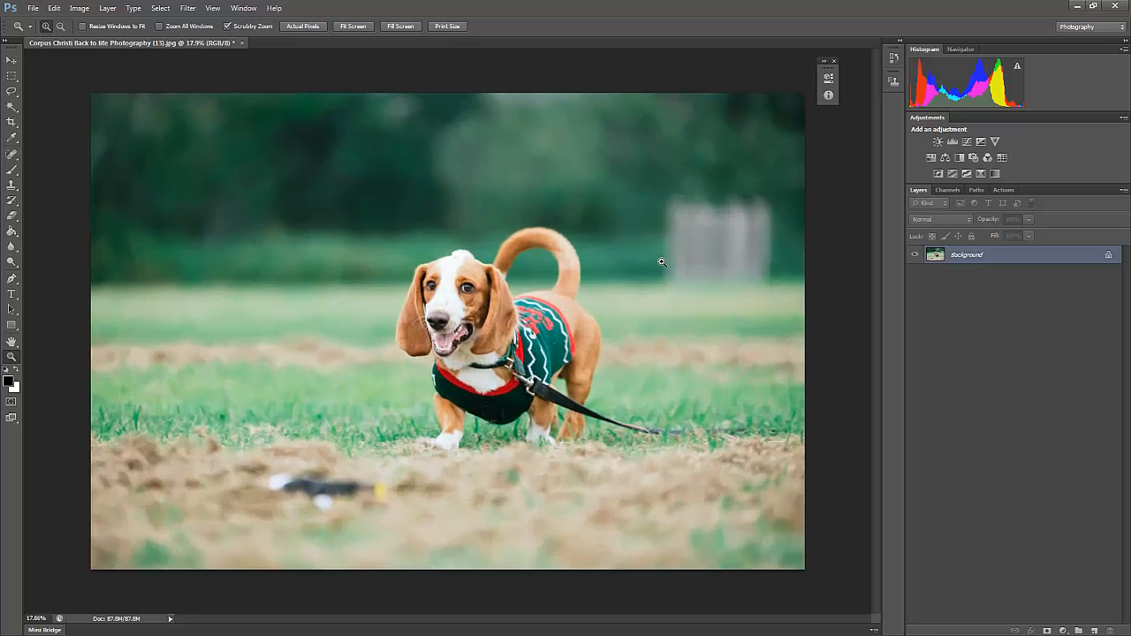
{"action": "left_click_drag", "start_coordinate": [665, 262], "coordinate": [673, 254]}
{"action": "left_click_drag", "start_coordinate": [605, 301], "coordinate": [585, 297]}
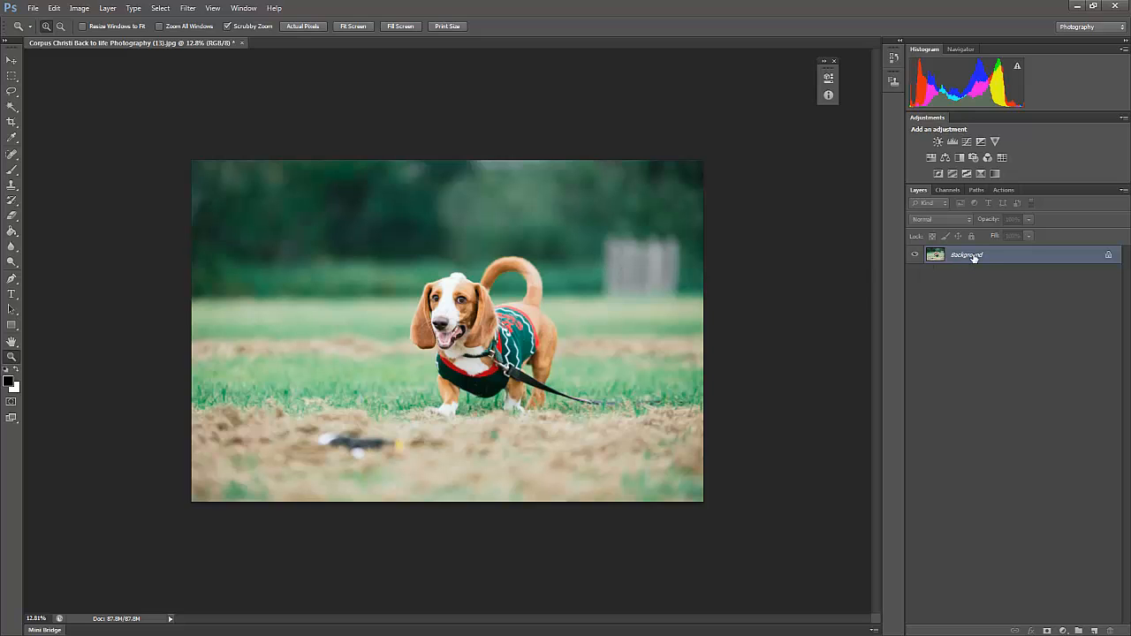
{"action": "key", "text": "ctrl+j"}
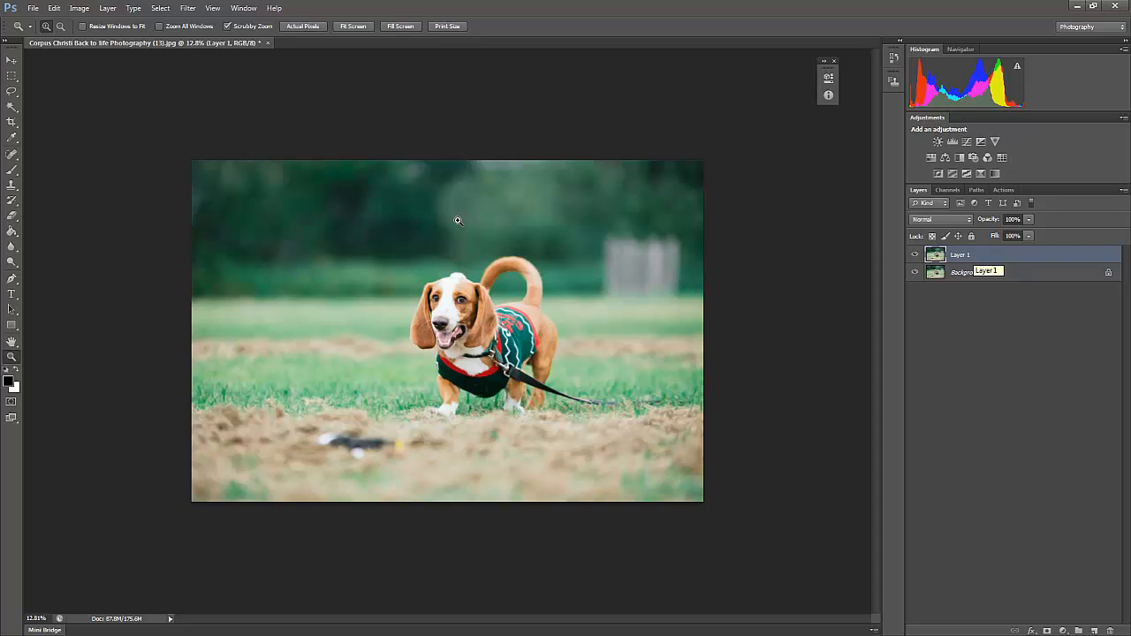
{"action": "key", "text": "l"}
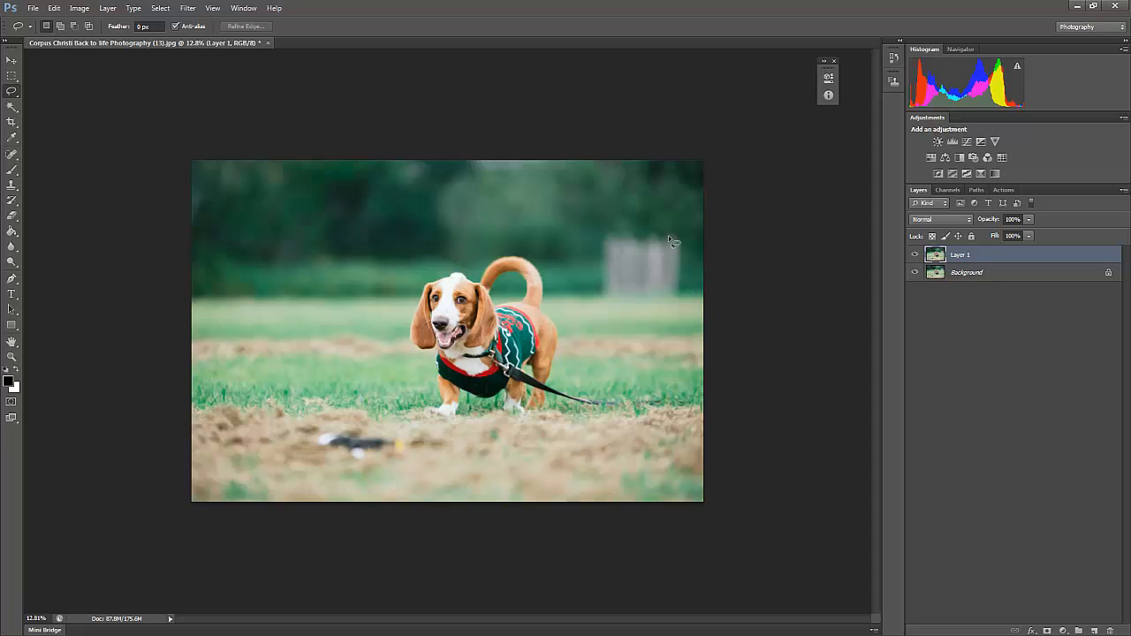
{"action": "left_click_drag", "start_coordinate": [666, 228], "coordinate": [588, 256]}
{"action": "mouse_move", "coordinate": [624, 304]}
{"action": "left_mouse_down"}
{"action": "mouse_move", "coordinate": [690, 288]}
{"action": "mouse_move", "coordinate": [662, 226]}
{"action": "mouse_move", "coordinate": [658, 277]}
{"action": "left_mouse_up"}
{"action": "right_click", "coordinate": [657, 275]}
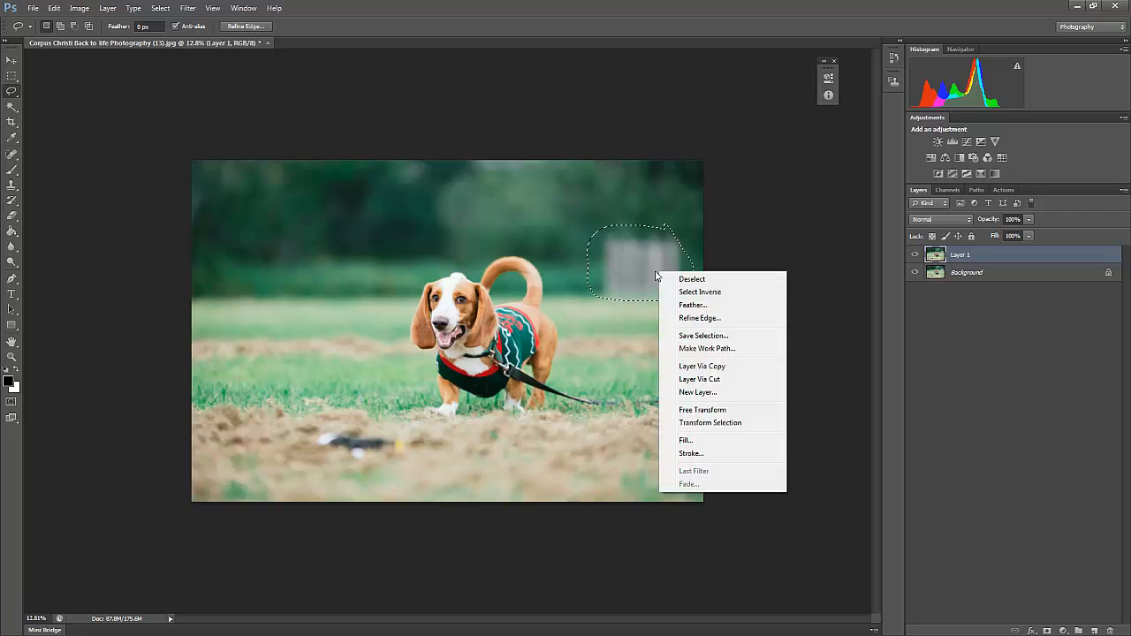
{"action": "left_click", "coordinate": [725, 440]}
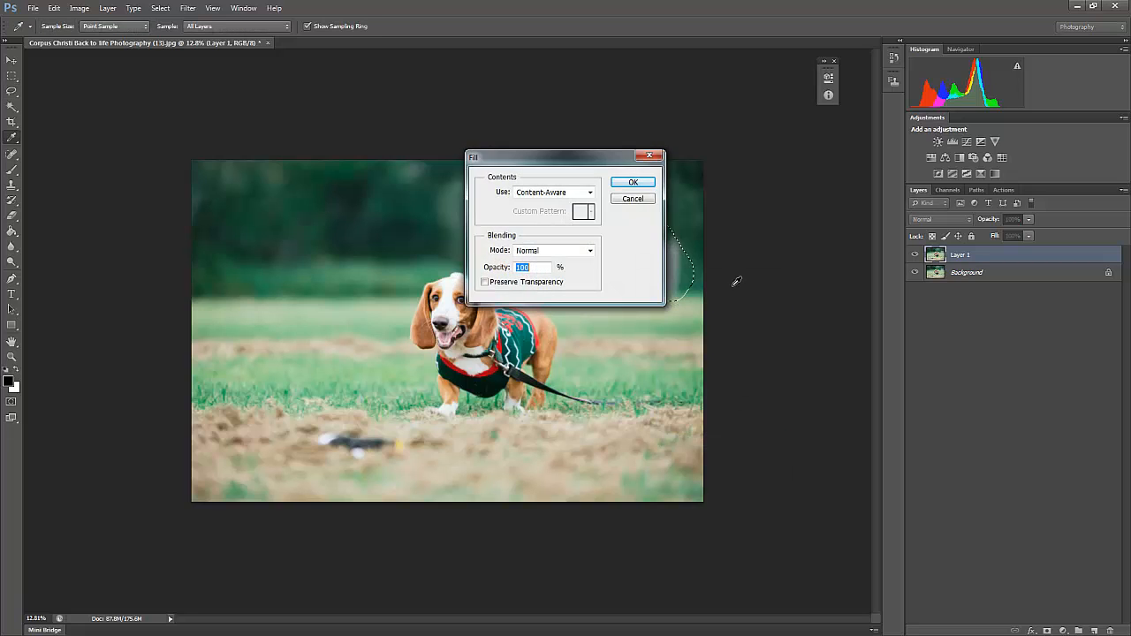
{"action": "left_click", "coordinate": [634, 183]}
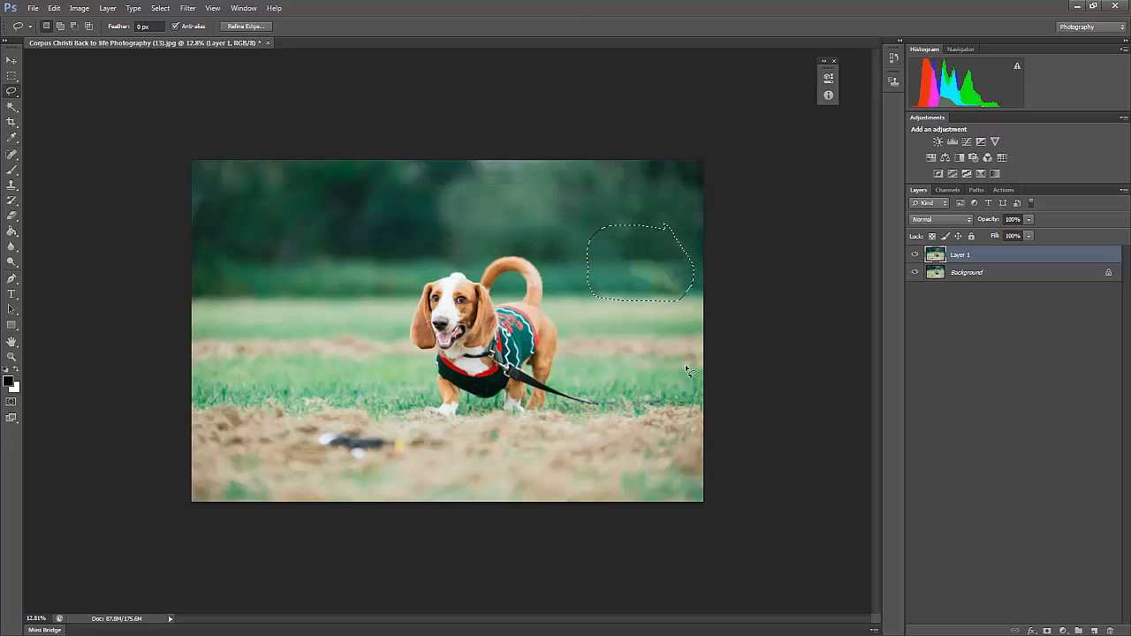
{"action": "key", "text": "ctrl+d"}
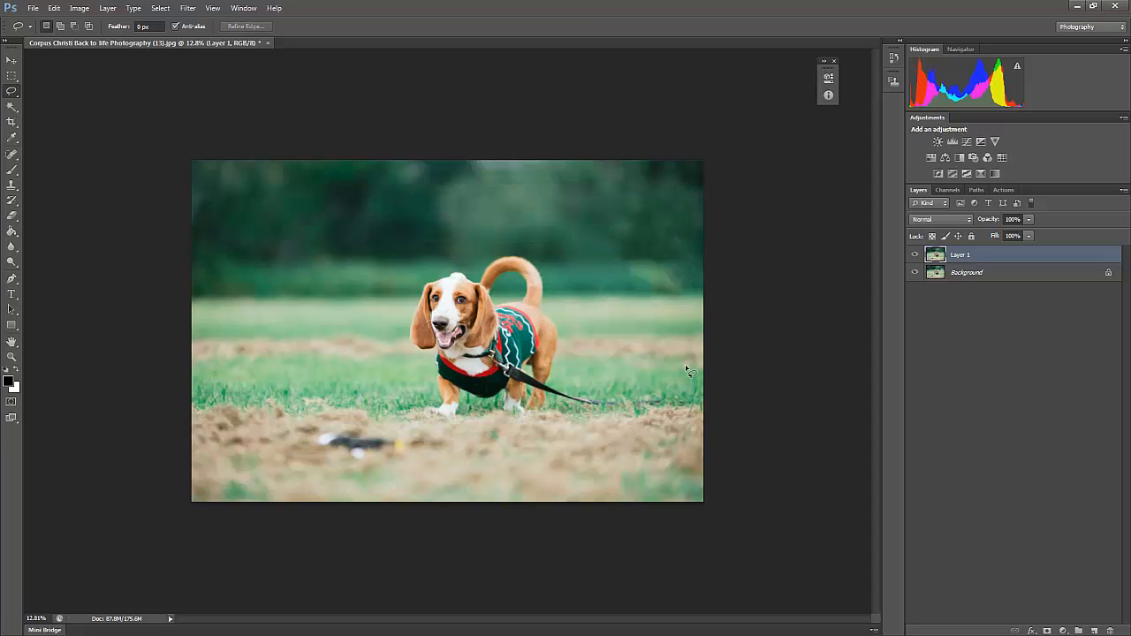
- Delete the duplicate layer that holds the Content-Aware fill over the fence
{"action": "key", "text": "z"}
{"action": "mouse_move", "coordinate": [639, 239]}
{"action": "left_mouse_down"}
{"action": "mouse_move", "coordinate": [580, 257]}
{"action": "mouse_move", "coordinate": [552, 328]}
{"action": "mouse_move", "coordinate": [542, 305]}
{"action": "mouse_move", "coordinate": [652, 262]}
{"action": "left_mouse_up"}
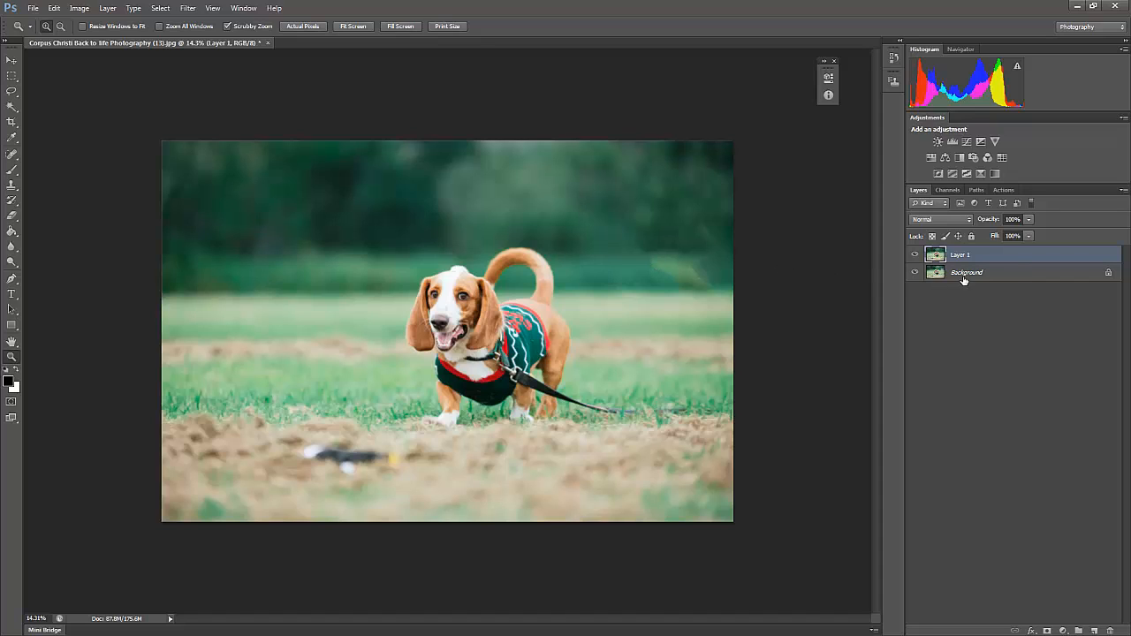
{"action": "key", "text": "Delete"}
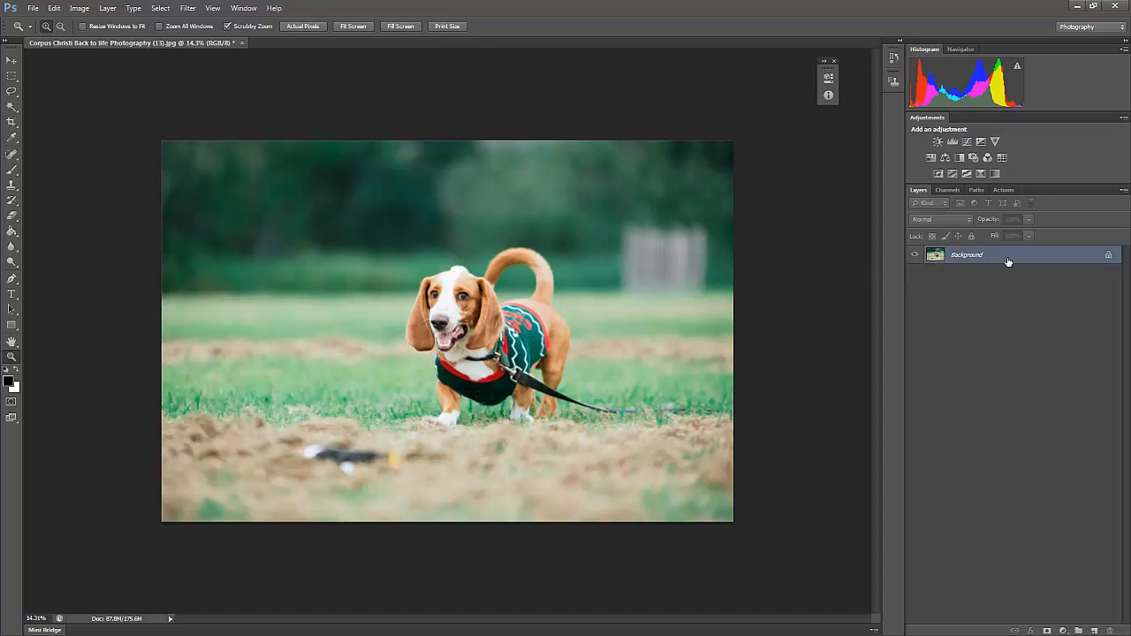
- Duplicate the background layer and copy a lassoed area of the photo's upper-left trees and grass onto its own layer
{"action": "key", "text": "ctrl+j"}
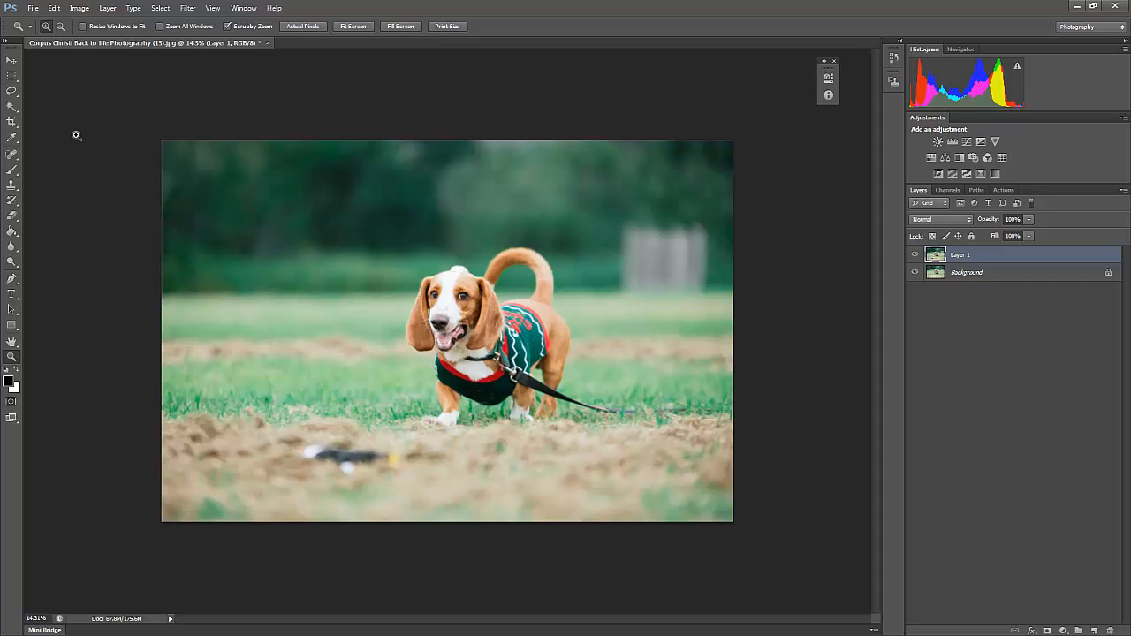
{"action": "left_click", "coordinate": [11, 91]}
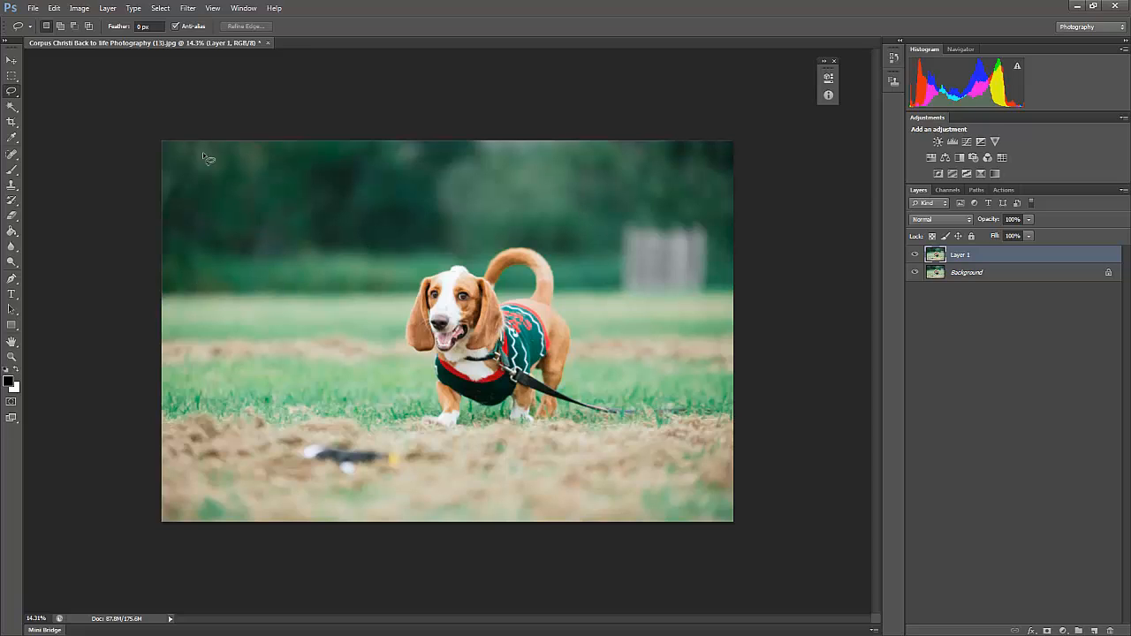
{"action": "mouse_move", "coordinate": [294, 122]}
{"action": "left_mouse_down"}
{"action": "mouse_move", "coordinate": [208, 113]}
{"action": "mouse_move", "coordinate": [143, 129]}
{"action": "mouse_move", "coordinate": [143, 283]}
{"action": "mouse_move", "coordinate": [186, 327]}
{"action": "mouse_move", "coordinate": [257, 350]}
{"action": "mouse_move", "coordinate": [333, 319]}
{"action": "mouse_move", "coordinate": [363, 289]}
{"action": "mouse_move", "coordinate": [344, 177]}
{"action": "mouse_move", "coordinate": [292, 139]}
{"action": "left_mouse_up"}
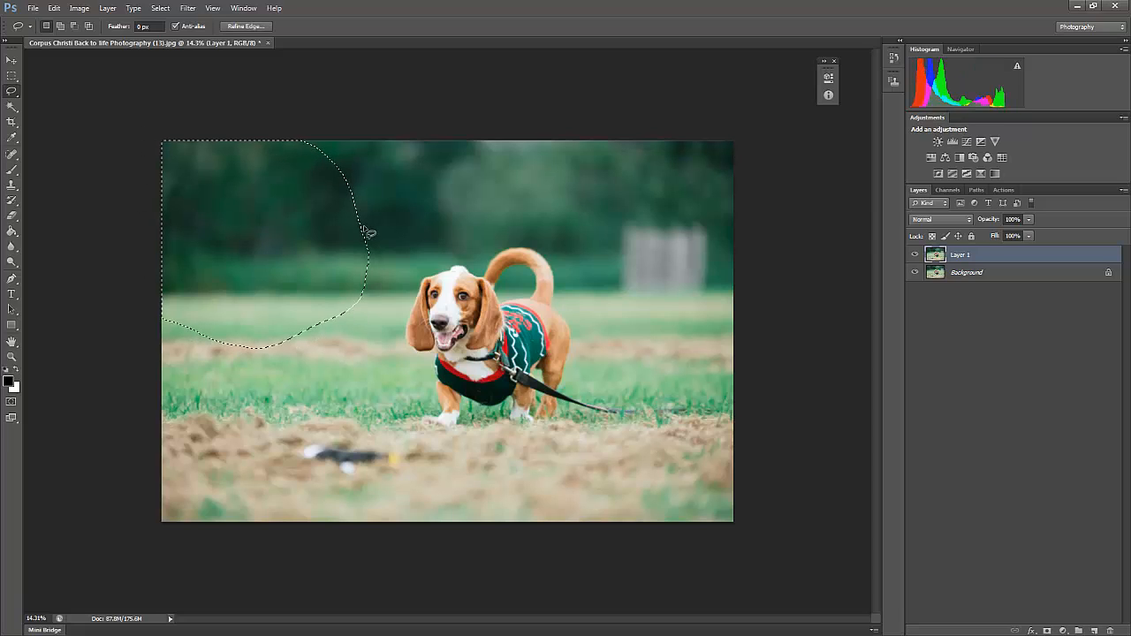
{"action": "key", "text": "ctrl+j"}
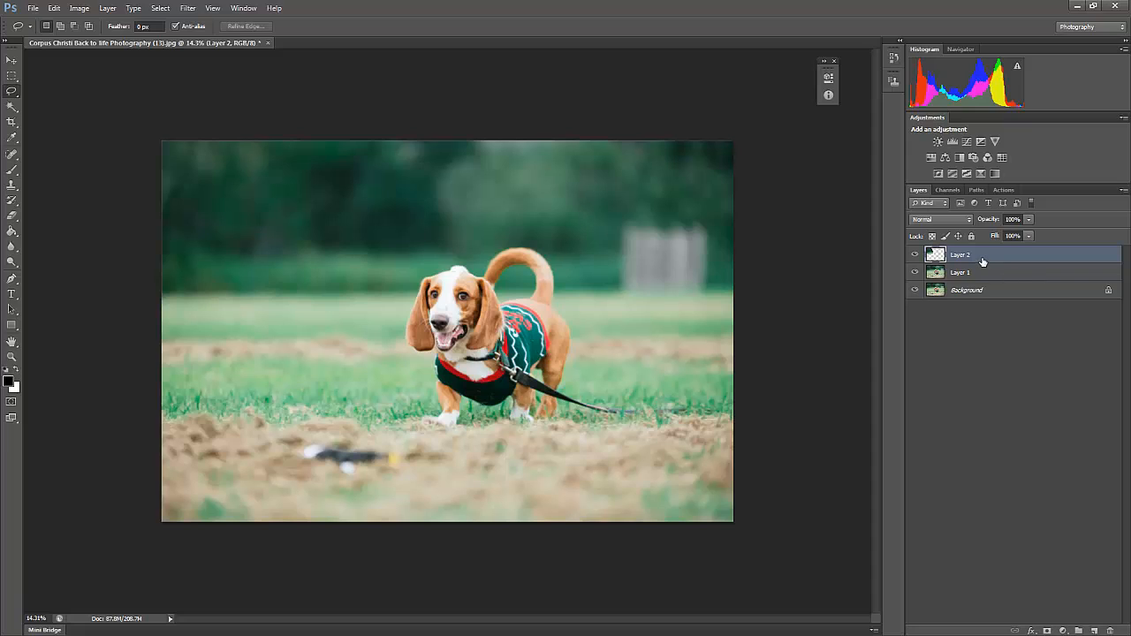
- Place the copied tree patch over the fence, flipped horizontally and flush with the photo's right edge
{"action": "left_click", "coordinate": [12, 61]}
{"action": "left_click_drag", "start_coordinate": [215, 207], "coordinate": [583, 217]}
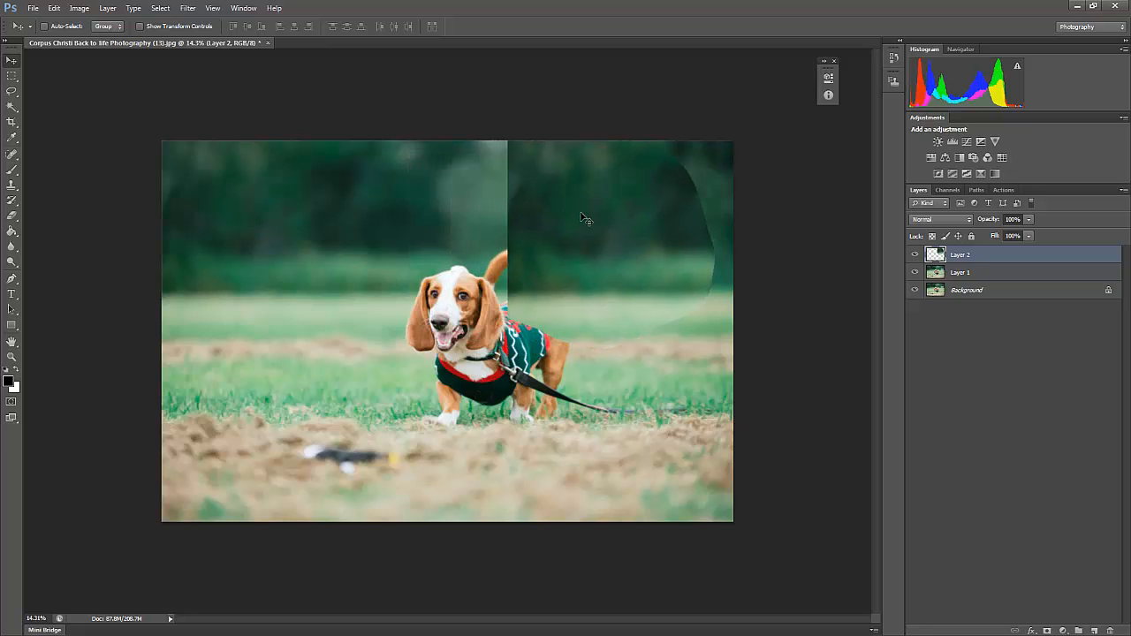
{"action": "key", "text": "ctrl+t"}
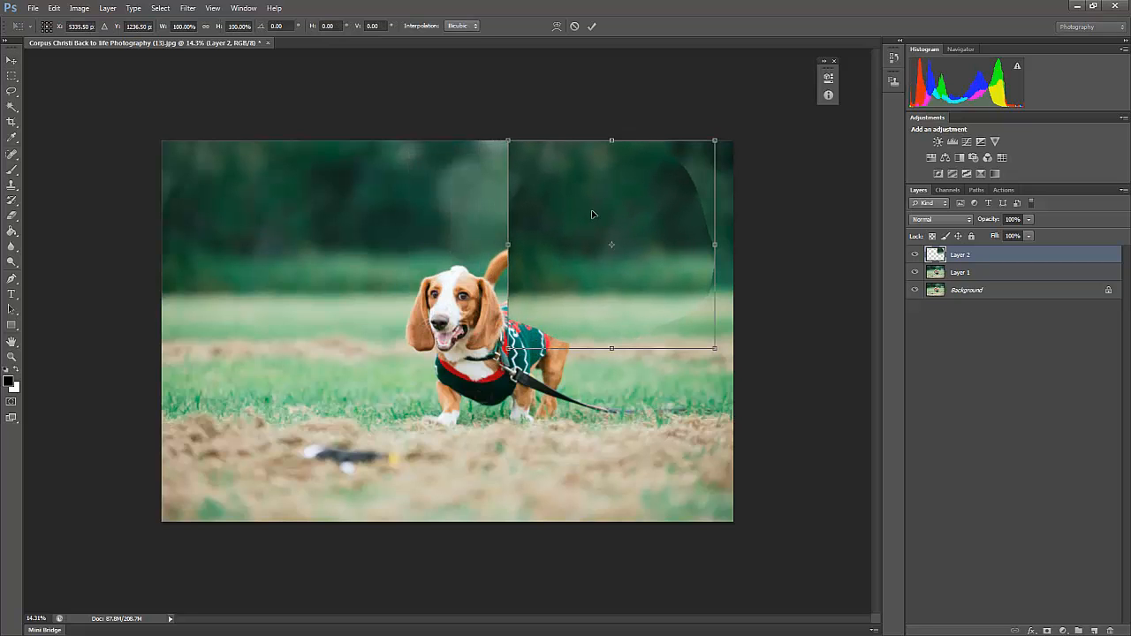
{"action": "right_click", "coordinate": [659, 237]}
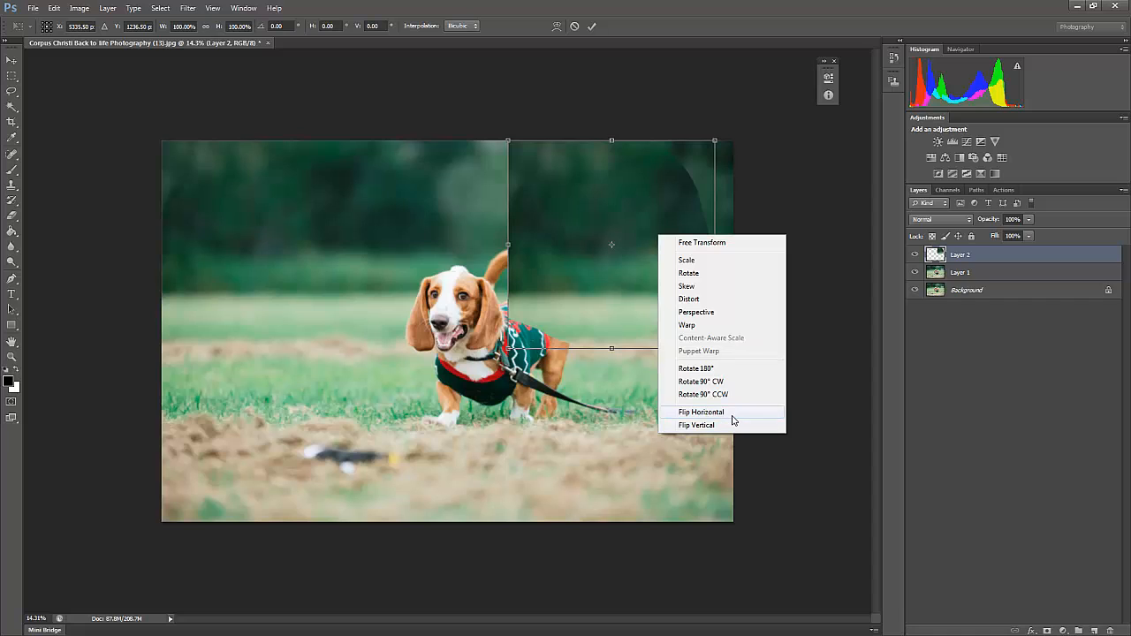
{"action": "left_click", "coordinate": [701, 412]}
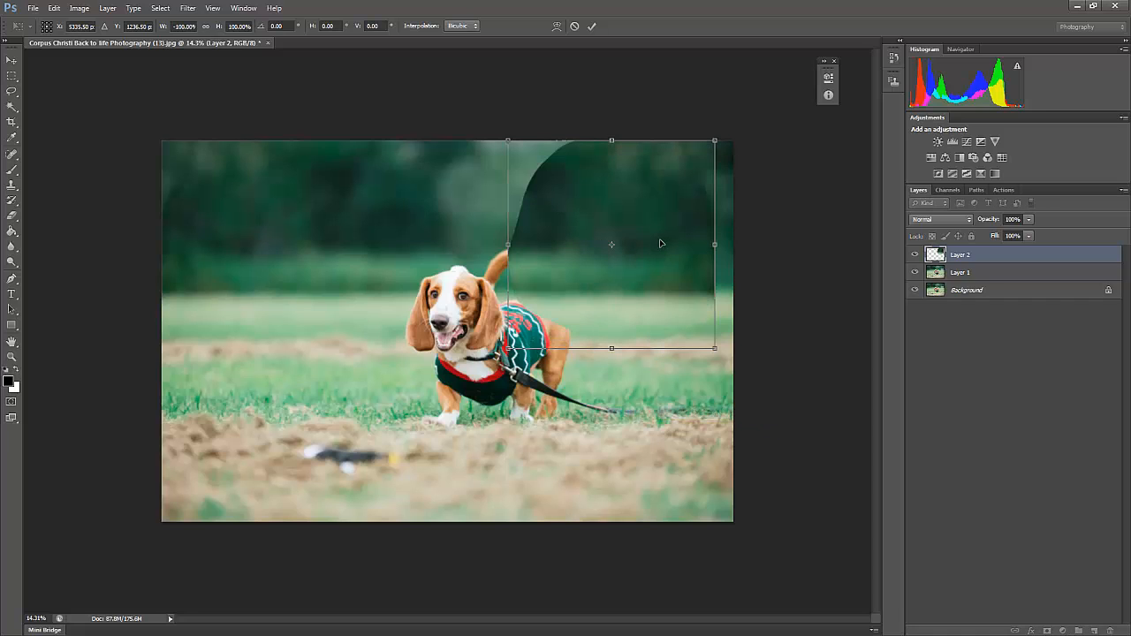
{"action": "left_click_drag", "start_coordinate": [660, 244], "coordinate": [676, 244]}
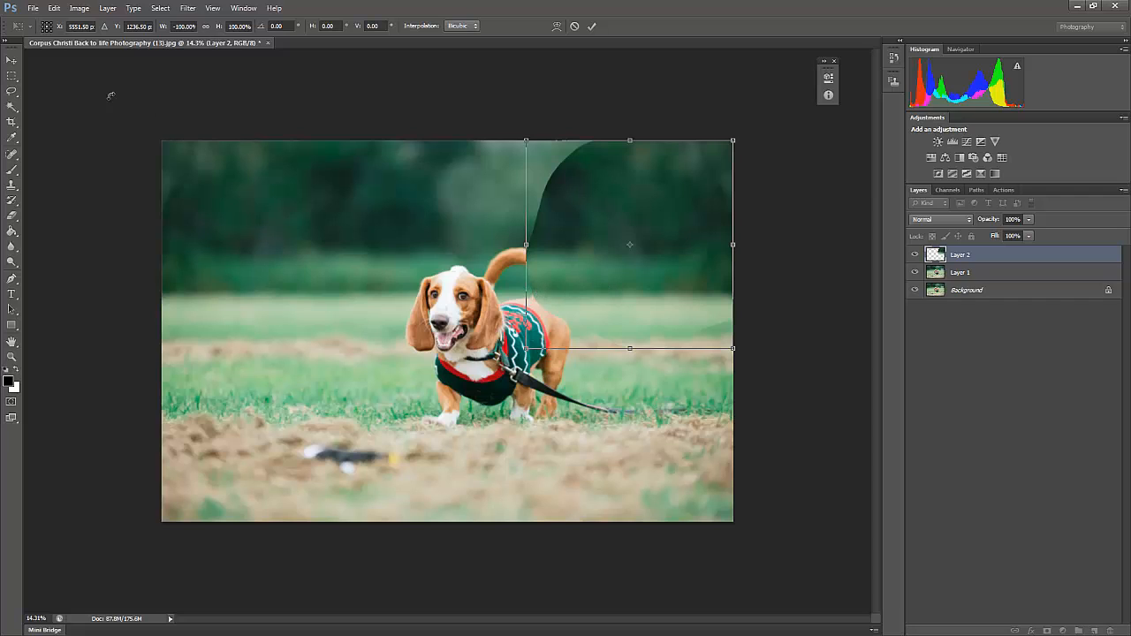
{"action": "left_click", "coordinate": [12, 60]}
{"action": "key", "text": "Return"}
- Add a black layer mask to the patch layer so that the whole patch is hidden
{"action": "key", "text": "z"}
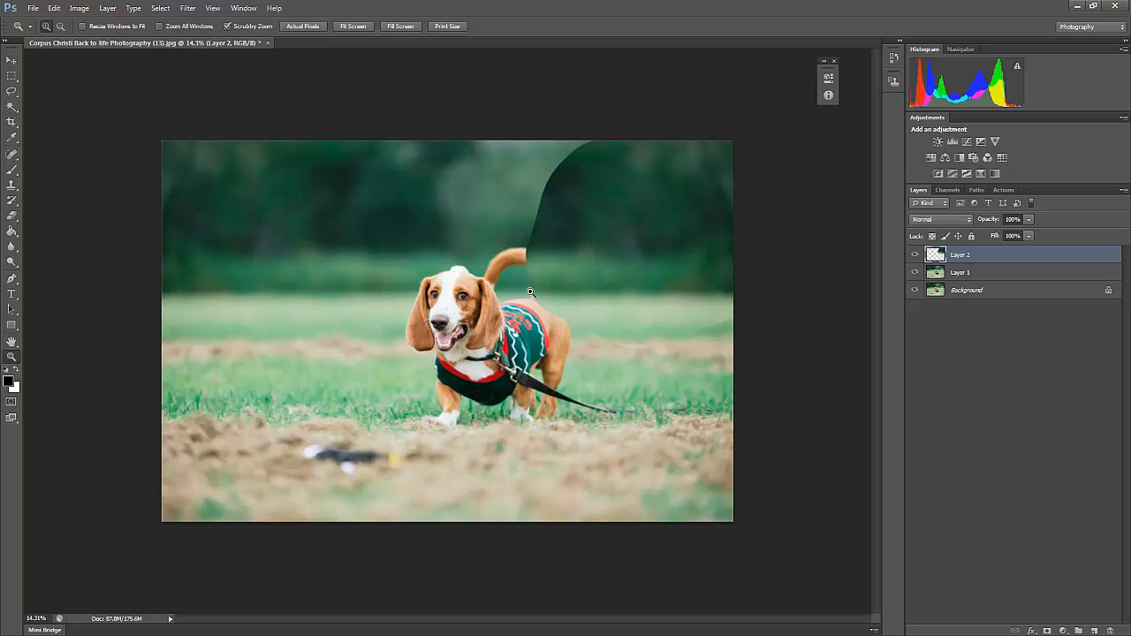
{"action": "left_click_drag", "start_coordinate": [528, 292], "coordinate": [503, 299]}
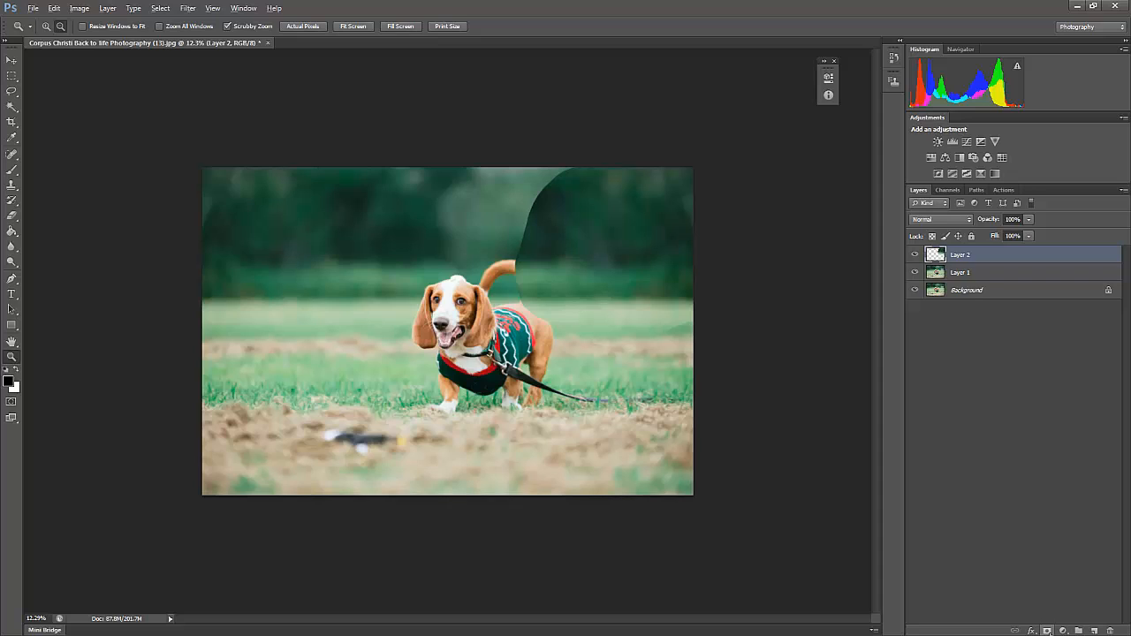
{"action": "left_click", "coordinate": [1046, 630], "text": "alt"}
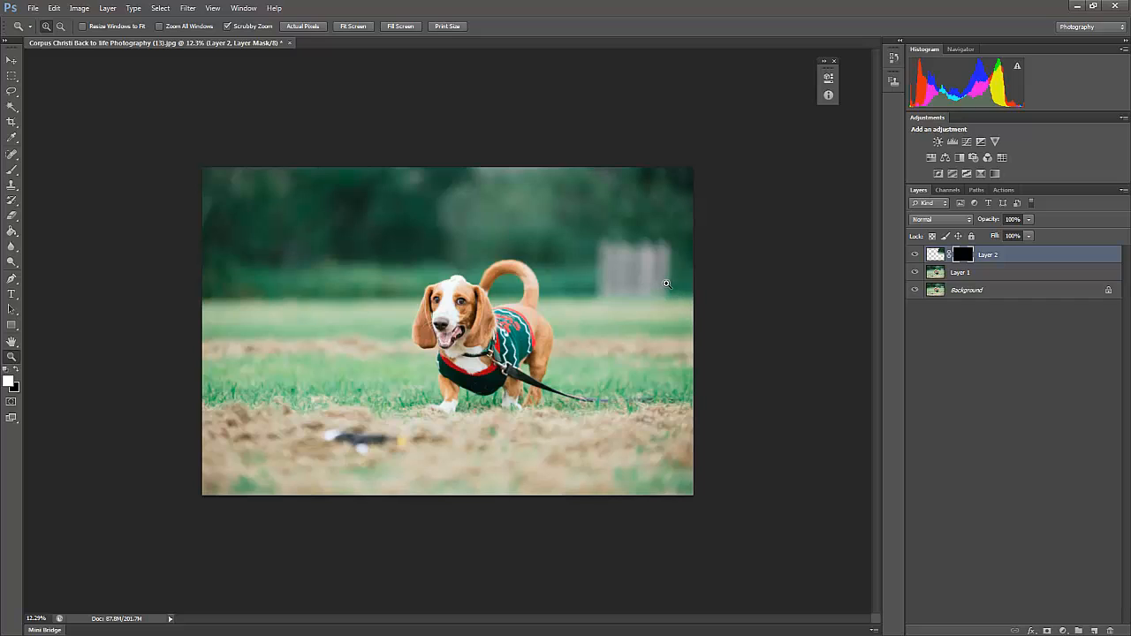
- Paint the patch layer's mask white over the fence with the Brush at 11% flow to cover the fence with trees
{"action": "key", "text": "b"}
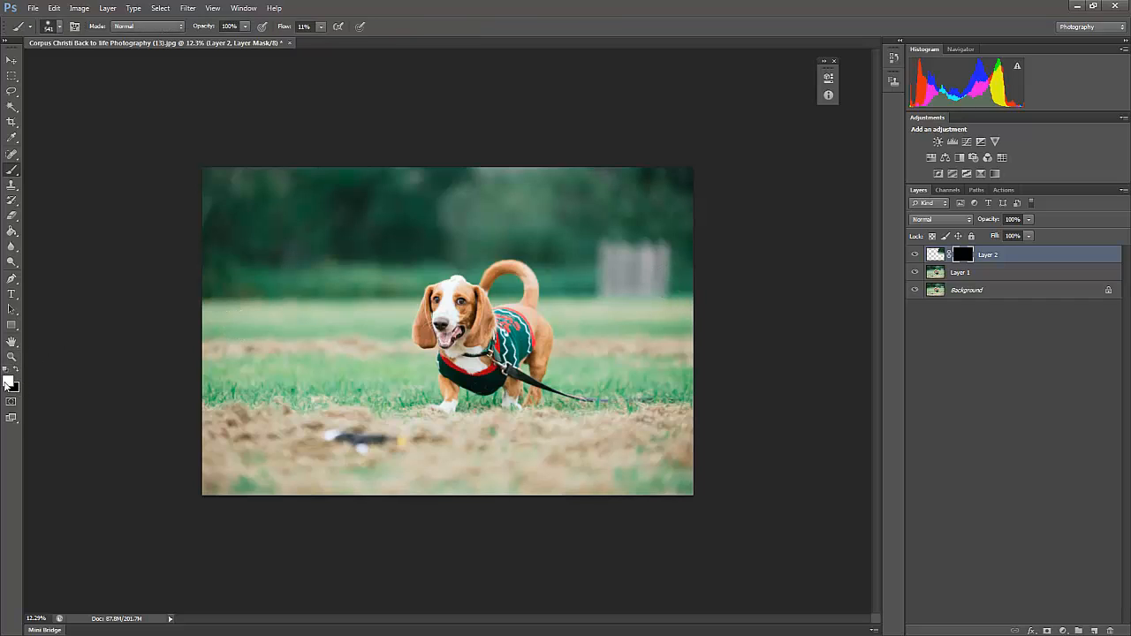
{"action": "key", "text": "z"}
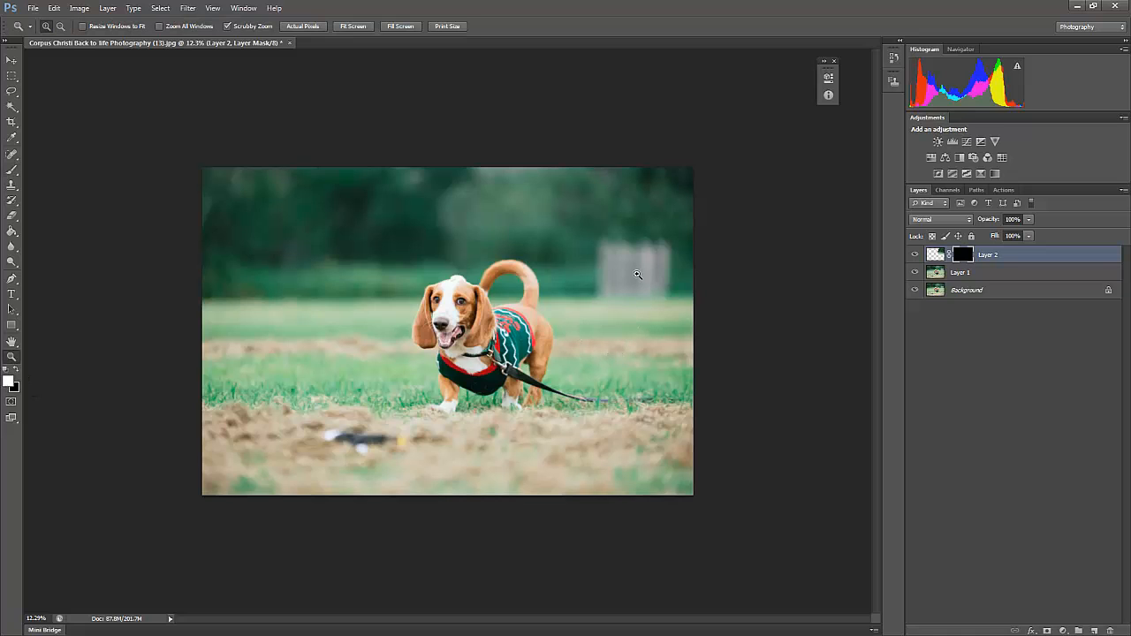
{"action": "left_click_drag", "start_coordinate": [636, 265], "coordinate": [672, 276]}
{"action": "key", "text": "b"}
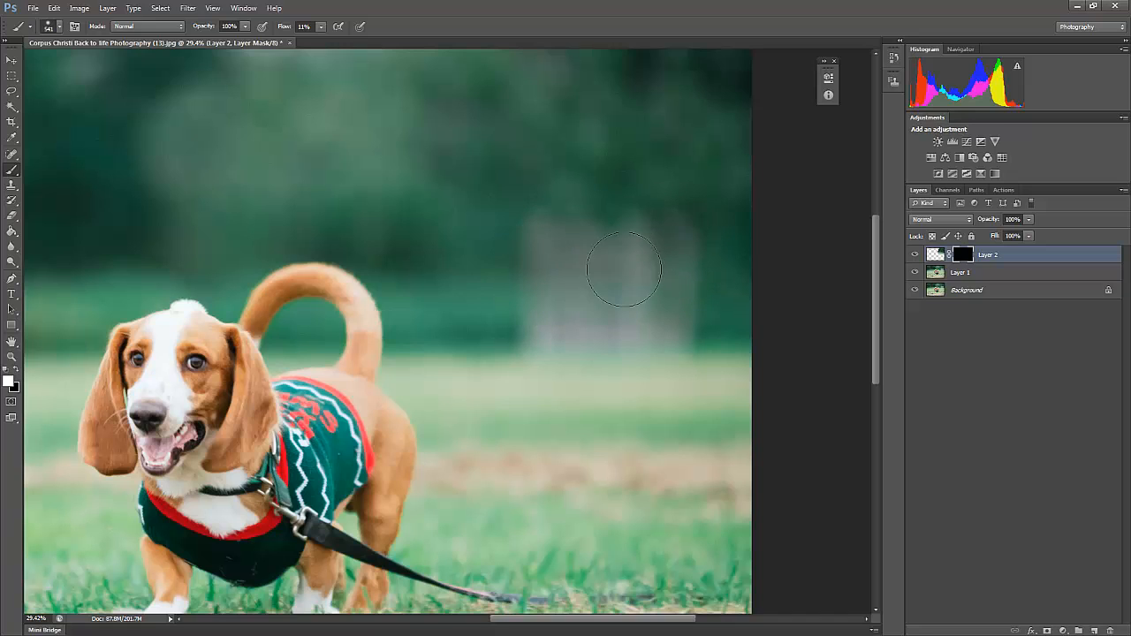
{"action": "mouse_move", "coordinate": [531, 234]}
{"action": "left_mouse_down"}
{"action": "mouse_move", "coordinate": [538, 307]}
{"action": "mouse_move", "coordinate": [549, 314]}
{"action": "mouse_move", "coordinate": [650, 319]}
{"action": "mouse_move", "coordinate": [572, 324]}
{"action": "mouse_move", "coordinate": [597, 346]}
{"action": "mouse_move", "coordinate": [663, 332]}
{"action": "mouse_move", "coordinate": [675, 297]}
{"action": "mouse_move", "coordinate": [675, 324]}
{"action": "mouse_move", "coordinate": [610, 309]}
{"action": "mouse_move", "coordinate": [642, 259]}
{"action": "left_mouse_up"}
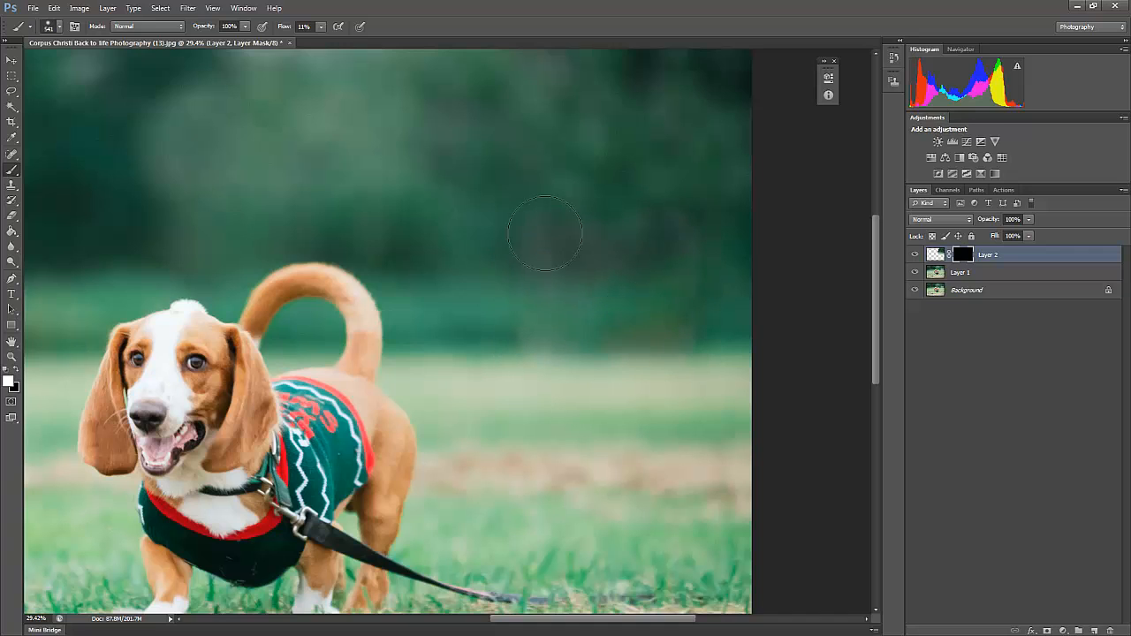
- Enlarge the brush to 791 px for the patch layer's mask
{"action": "key", "text": "z"}
{"action": "left_click_drag", "start_coordinate": [656, 298], "coordinate": [590, 279]}
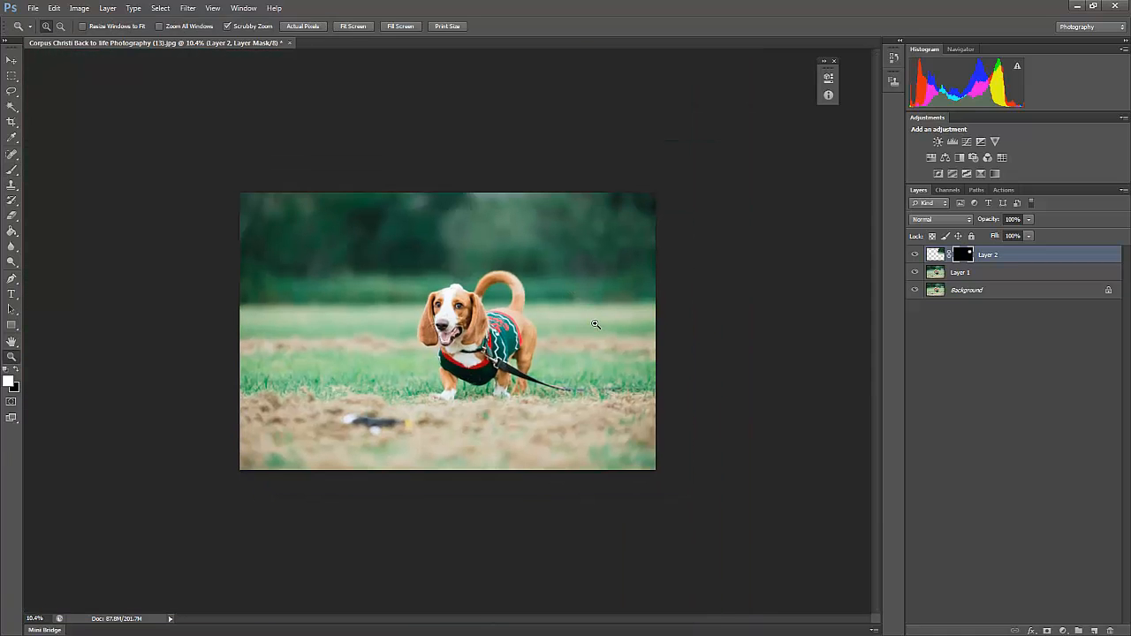
{"action": "key", "text": "b"}
{"action": "right_click", "coordinate": [591, 278], "text": "alt"}
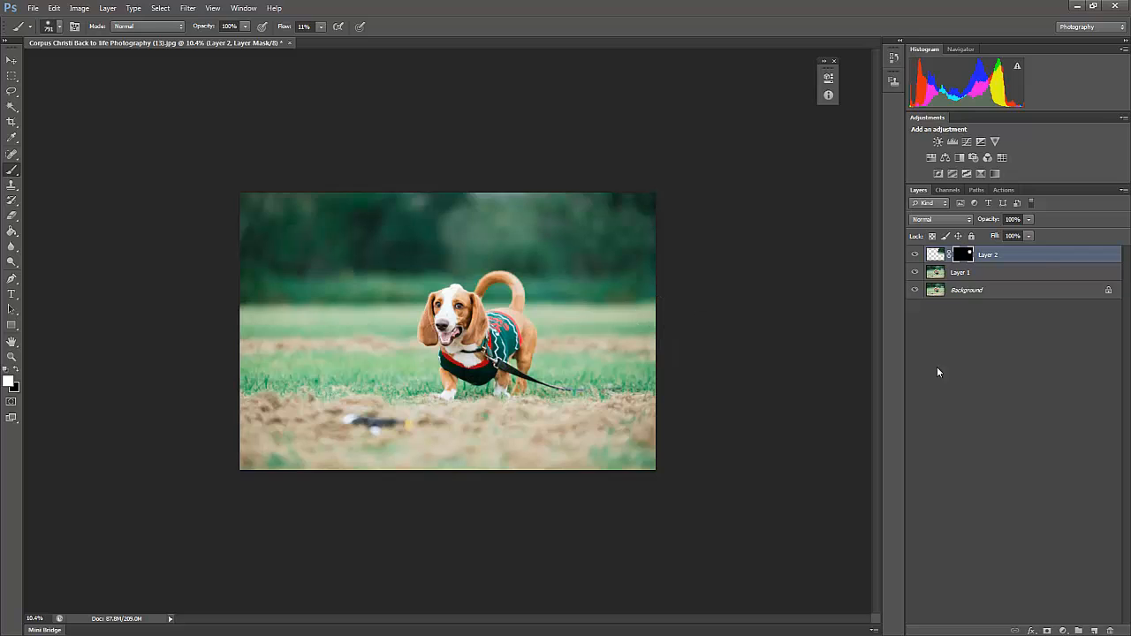
- Merge all visible layers into the background
{"action": "left_click", "coordinate": [1042, 263]}
{"action": "key", "text": "ctrl+shift+e"}
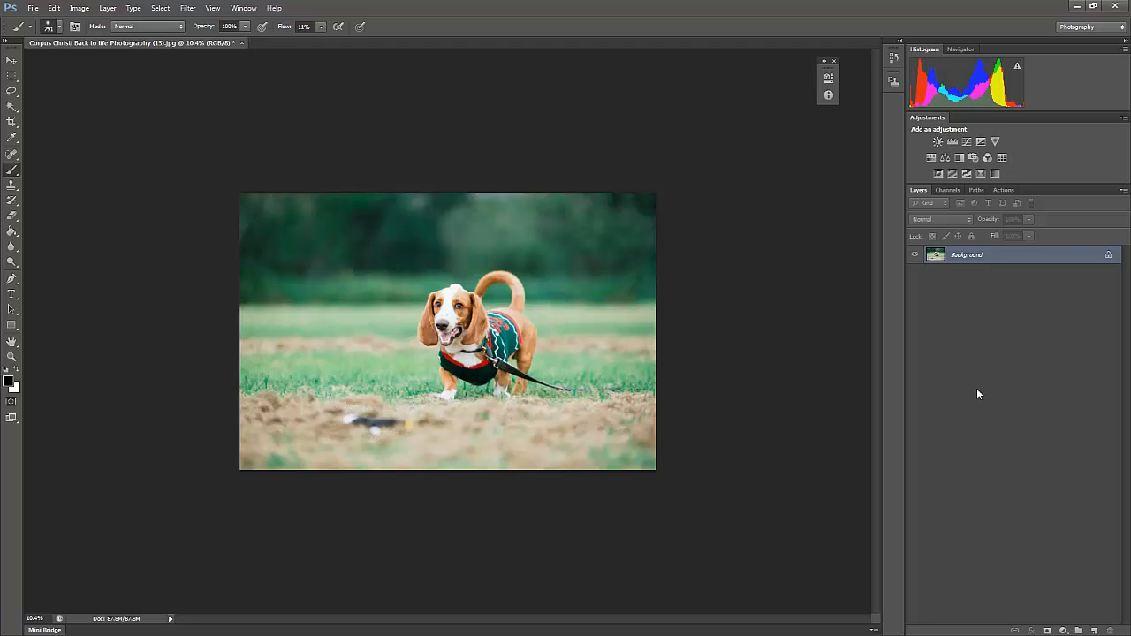
- Duplicate the background layer and outline the dark object on the dirt in front of the dog with the Lasso
{"action": "key", "text": "ctrl+j"}
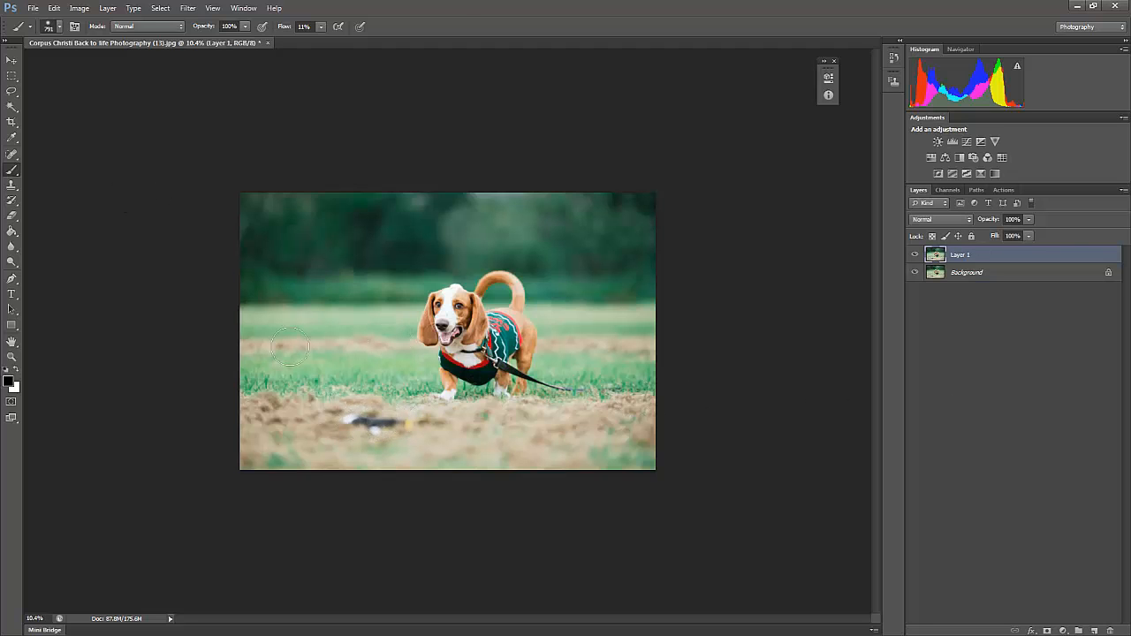
{"action": "key", "text": "z"}
{"action": "left_click_drag", "start_coordinate": [368, 428], "coordinate": [400, 435]}
{"action": "mouse_move", "coordinate": [338, 481]}
{"action": "left_mouse_down"}
{"action": "mouse_move", "coordinate": [351, 481]}
{"action": "mouse_move", "coordinate": [391, 400]}
{"action": "mouse_move", "coordinate": [341, 397]}
{"action": "mouse_move", "coordinate": [237, 423]}
{"action": "mouse_move", "coordinate": [327, 481]}
{"action": "mouse_move", "coordinate": [459, 463]}
{"action": "mouse_move", "coordinate": [447, 425]}
{"action": "mouse_move", "coordinate": [424, 433]}
{"action": "left_mouse_up"}
{"action": "left_click", "coordinate": [11, 95]}
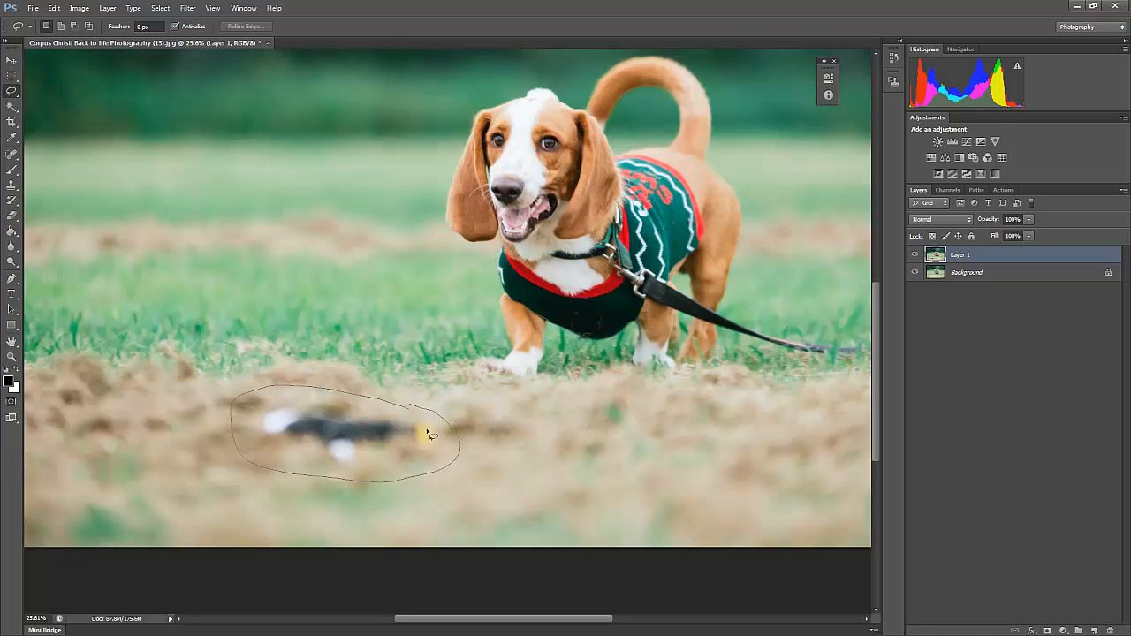
- Try to replace the outlined object on the dirt with a Content-Aware fill, and clear the selection
{"action": "right_click", "coordinate": [399, 436]}
{"action": "left_click", "coordinate": [442, 382]}
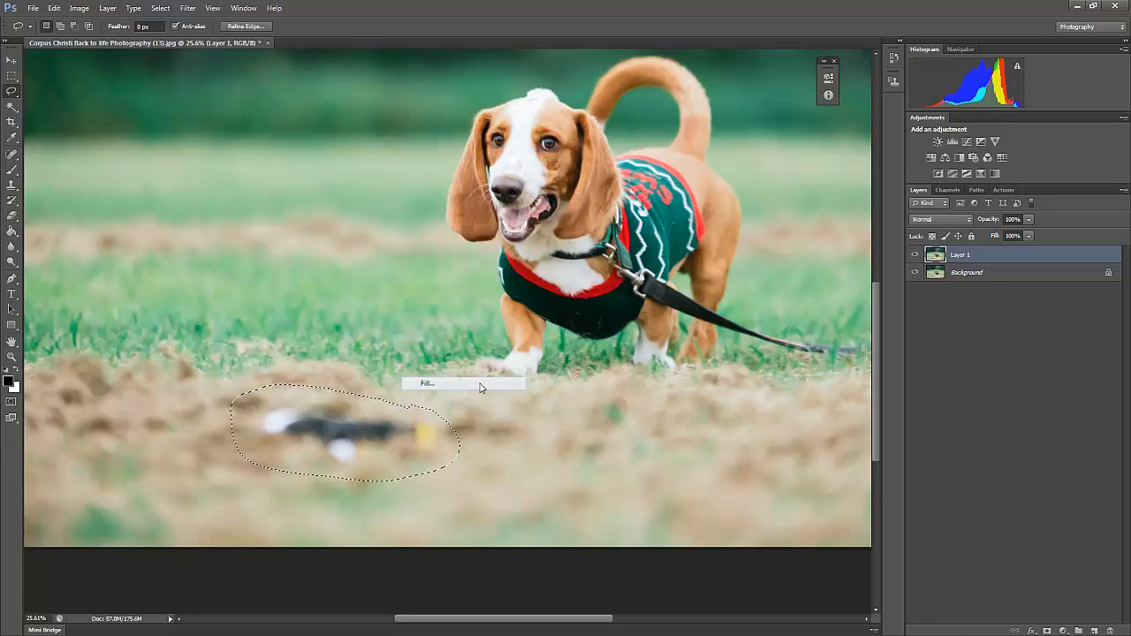
{"action": "left_click", "coordinate": [633, 184]}
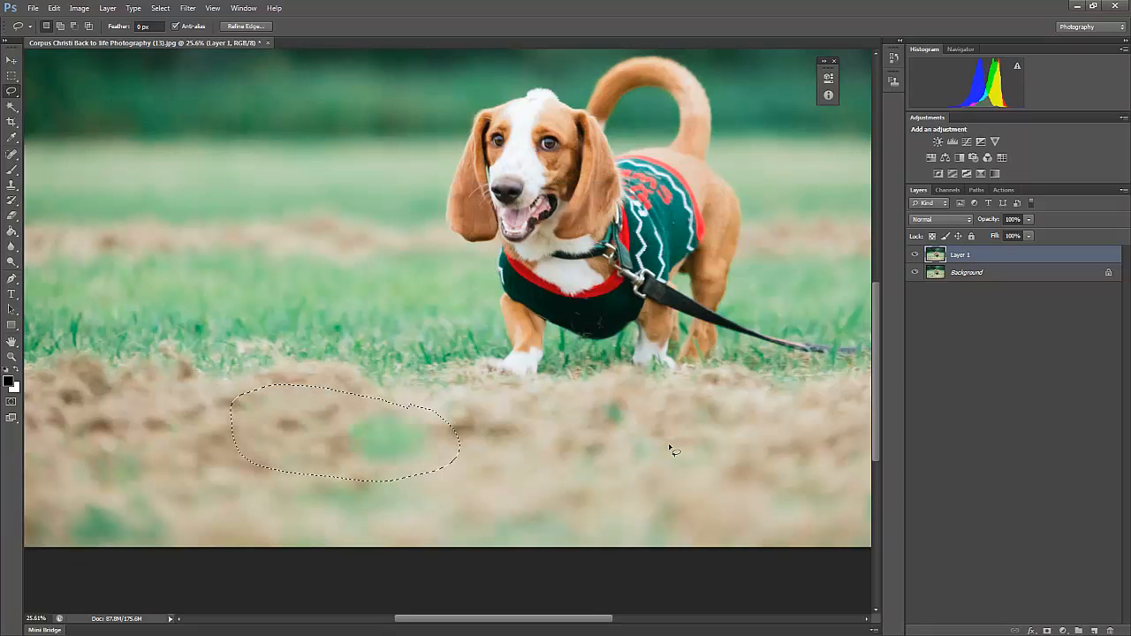
{"action": "key", "text": "ctrl+d"}
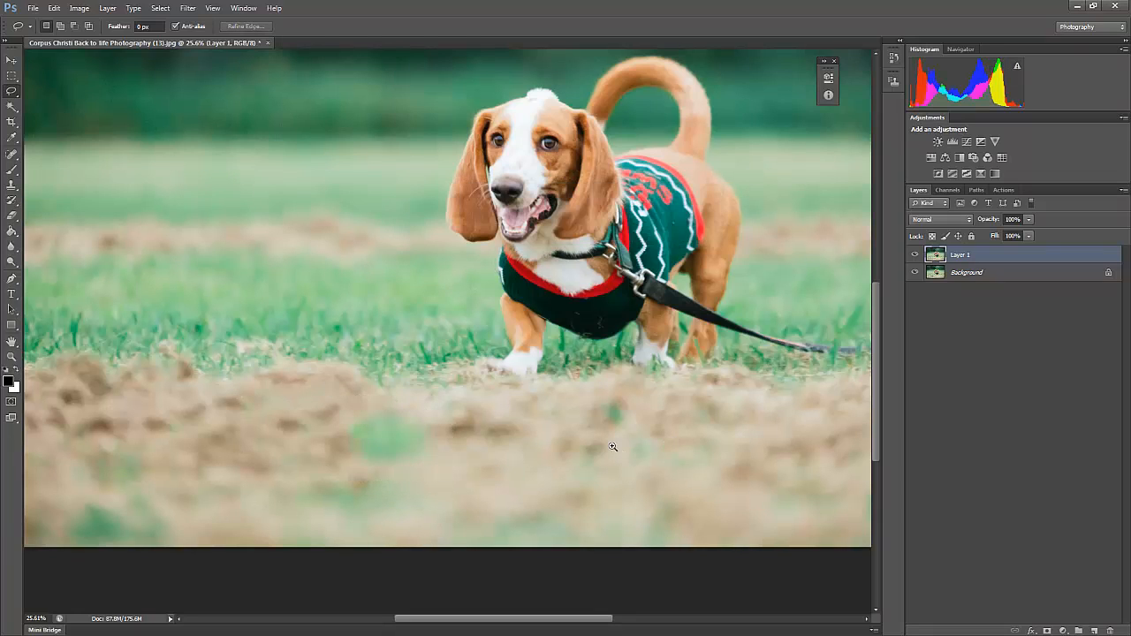
- Inspect the filled dirt area and delete the duplicate layer that holds the fill
{"action": "key", "text": "z"}
{"action": "left_click_drag", "start_coordinate": [610, 445], "coordinate": [538, 443]}
{"action": "left_click_drag", "start_coordinate": [430, 417], "coordinate": [458, 421]}
{"action": "left_click_drag", "start_coordinate": [397, 447], "coordinate": [410, 453]}
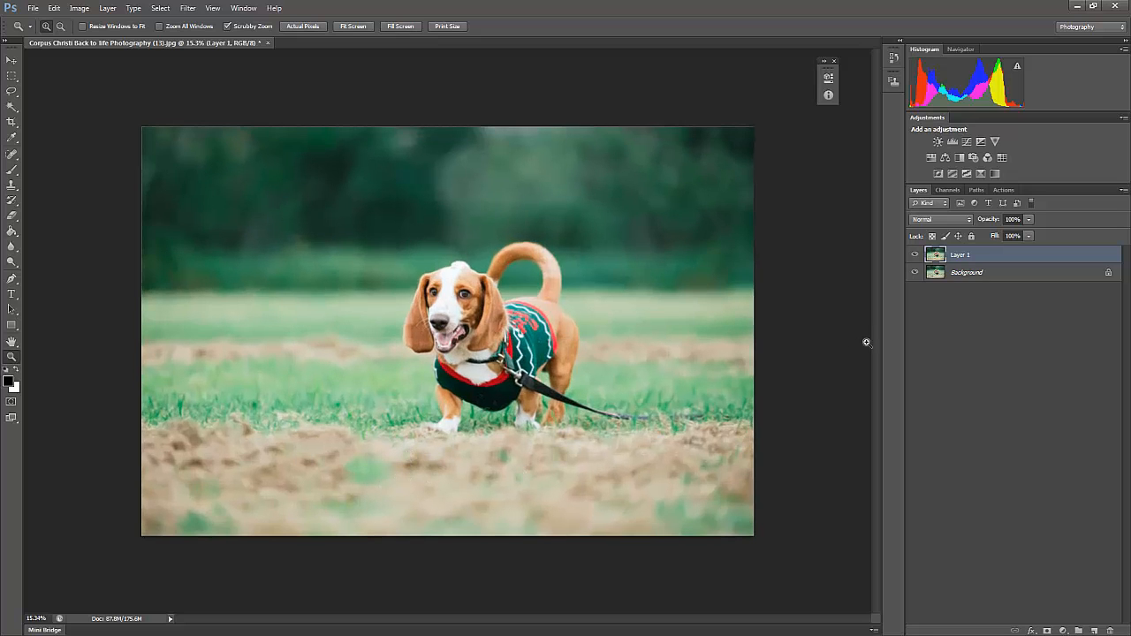
{"action": "key", "text": "Delete"}
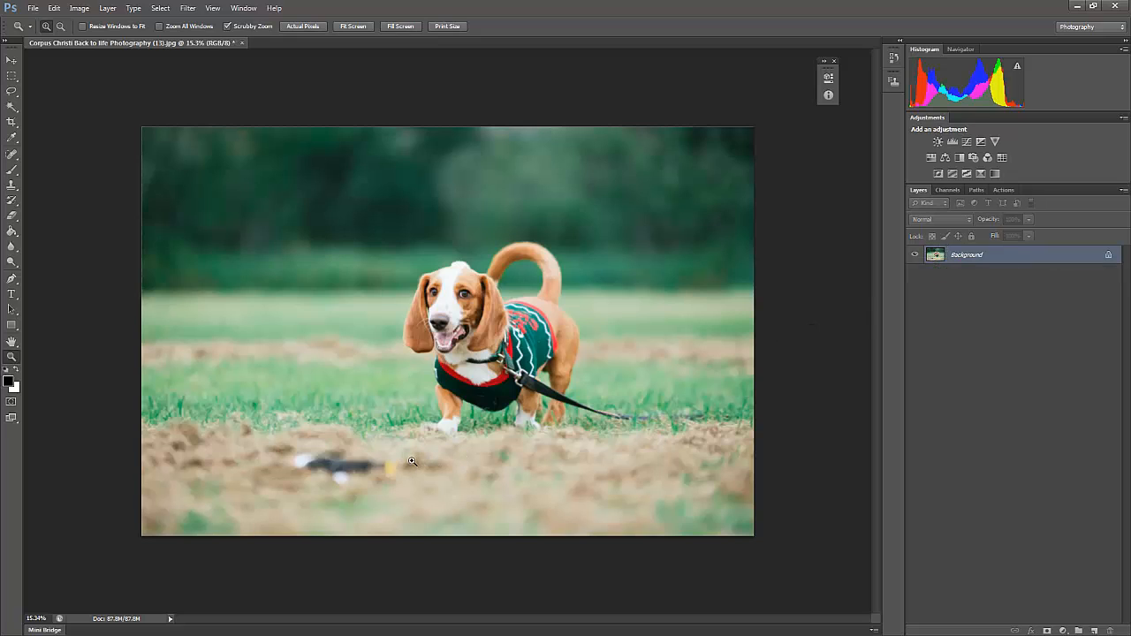
- Duplicate the background layer again and copy a lassoed patch of clean dirt from beside the object to its own layer
{"action": "key", "text": "ctrl+j"}
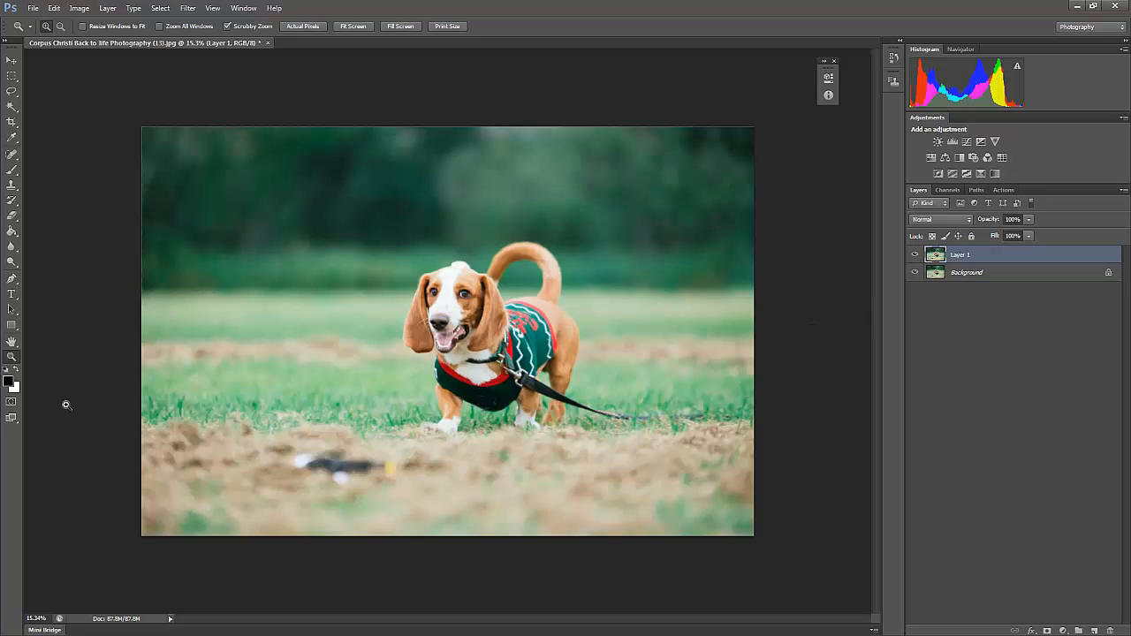
{"action": "left_click", "coordinate": [18, 93]}
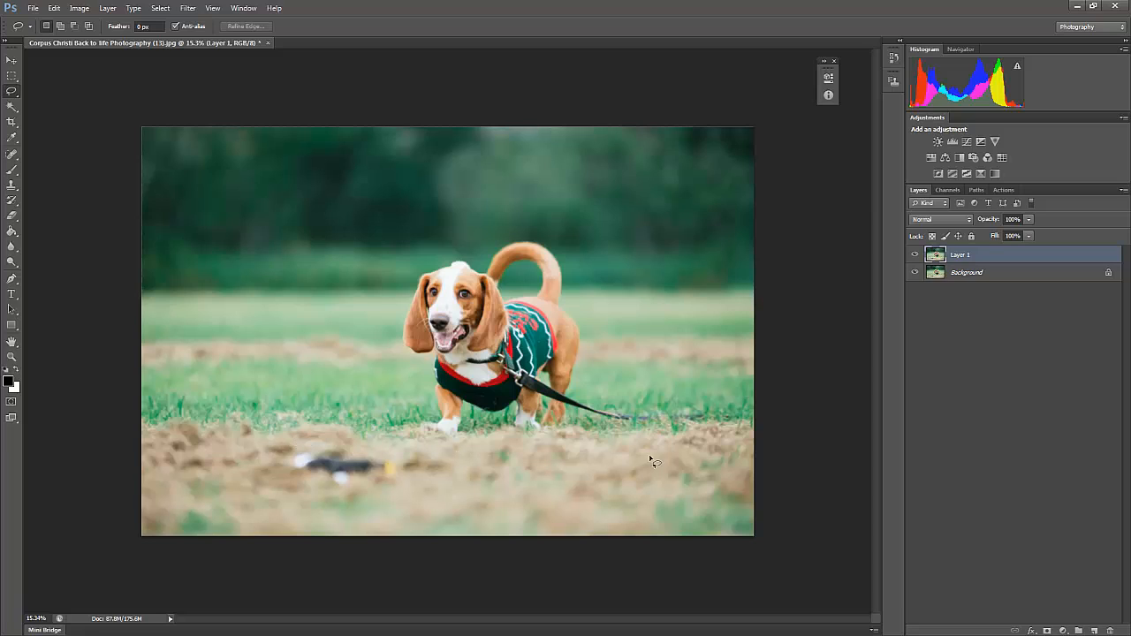
{"action": "mouse_move", "coordinate": [668, 445]}
{"action": "left_mouse_down"}
{"action": "mouse_move", "coordinate": [515, 427]}
{"action": "mouse_move", "coordinate": [461, 434]}
{"action": "mouse_move", "coordinate": [418, 468]}
{"action": "mouse_move", "coordinate": [414, 504]}
{"action": "mouse_move", "coordinate": [611, 518]}
{"action": "mouse_move", "coordinate": [670, 485]}
{"action": "mouse_move", "coordinate": [669, 446]}
{"action": "left_mouse_up"}
{"action": "key", "text": "ctrl+j"}
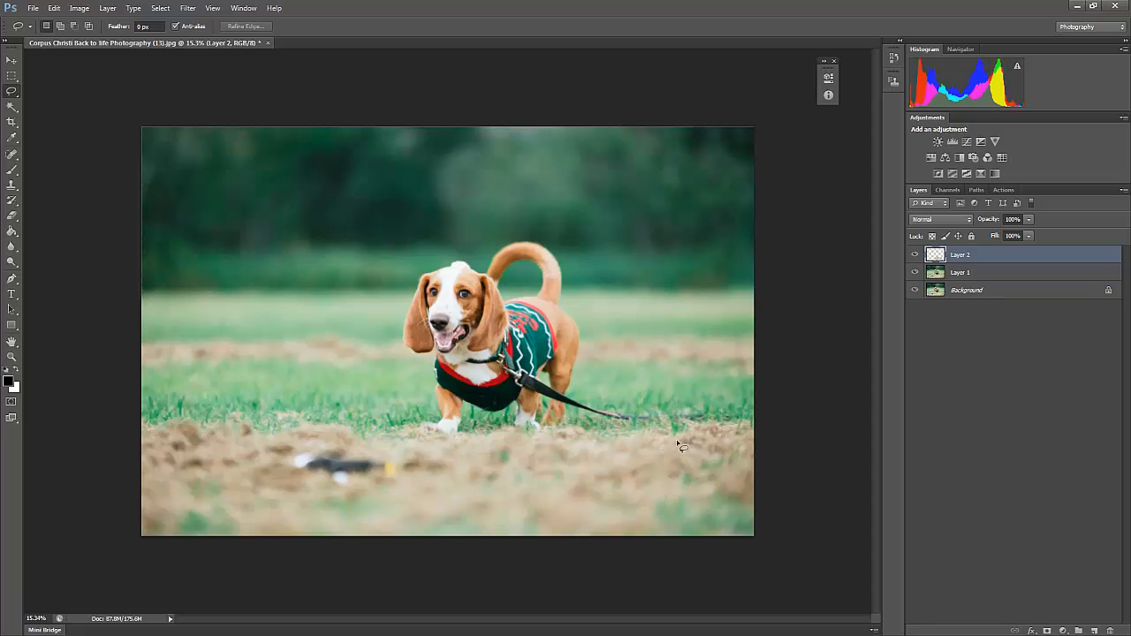
- Move the dirt patch over the dark object and hide the whole patch with a black layer mask
{"action": "left_click", "coordinate": [12, 59]}
{"action": "left_click_drag", "start_coordinate": [556, 471], "coordinate": [374, 467]}
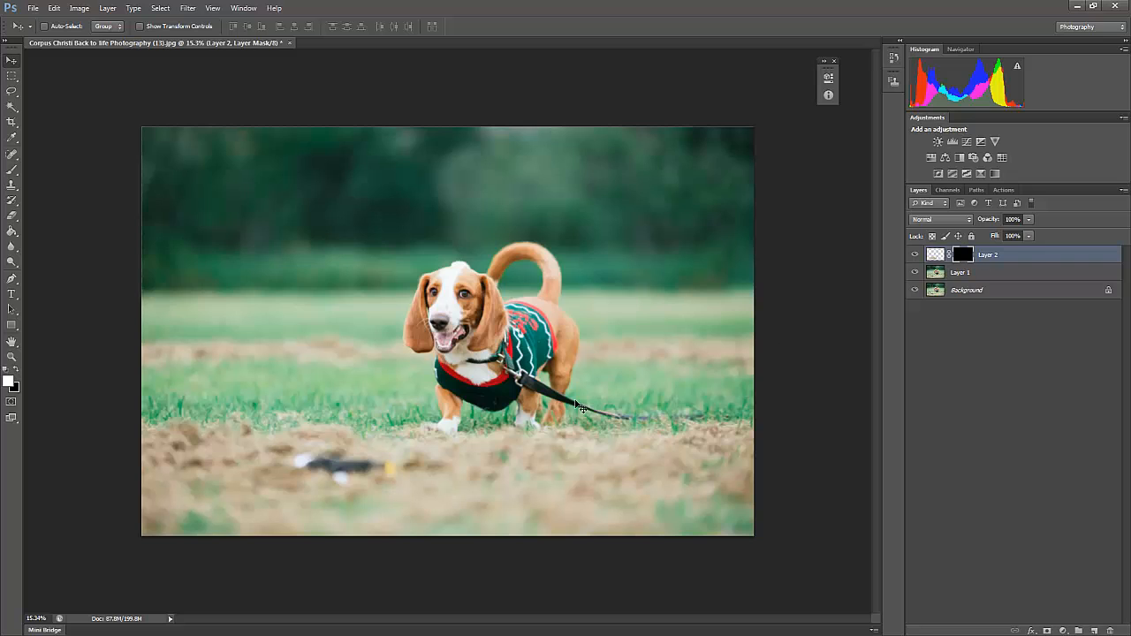
- Paint the dirt patch's mask white over the dark object with a 360 px Brush at 11% flow to cover the object
{"action": "key", "text": "b"}
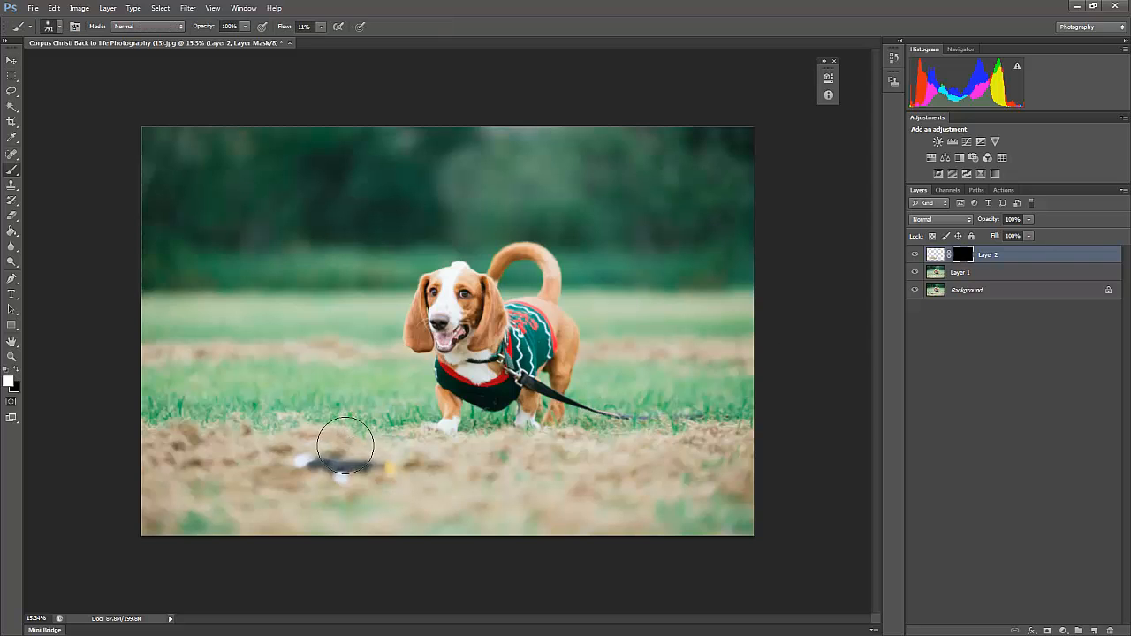
{"action": "mouse_move", "coordinate": [381, 452]}
{"action": "left_mouse_down"}
{"action": "mouse_move", "coordinate": [344, 467]}
{"action": "mouse_move", "coordinate": [374, 468]}
{"action": "mouse_move", "coordinate": [337, 482]}
{"action": "mouse_move", "coordinate": [323, 475]}
{"action": "mouse_move", "coordinate": [331, 467]}
{"action": "mouse_move", "coordinate": [297, 462]}
{"action": "mouse_move", "coordinate": [384, 472]}
{"action": "left_mouse_up"}
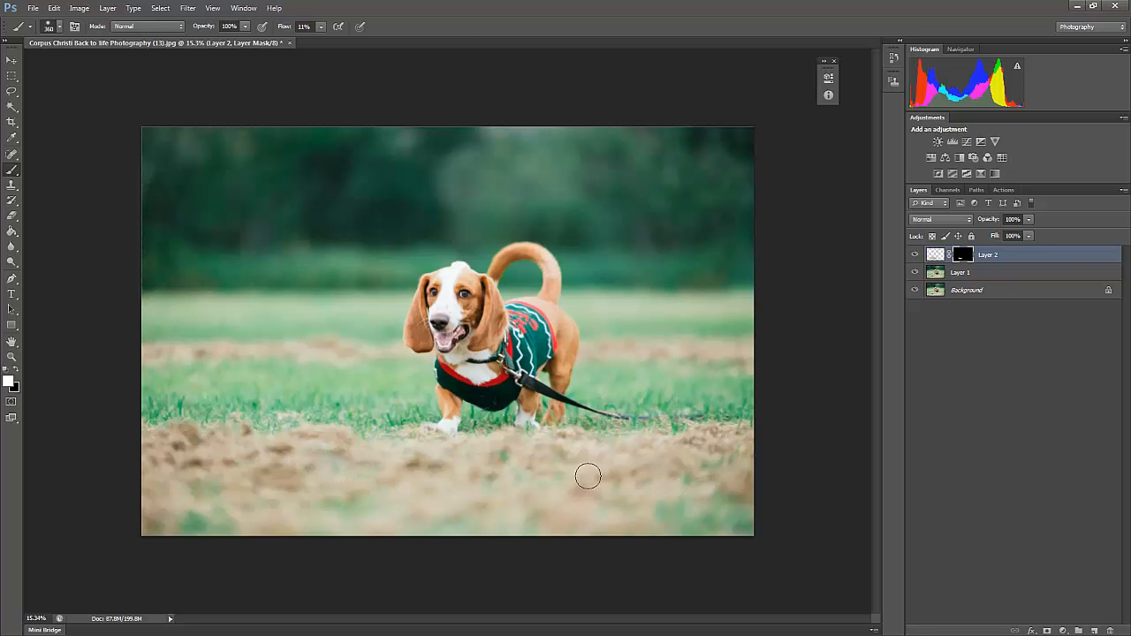
{"action": "key", "text": "z"}
{"action": "left_click_drag", "start_coordinate": [585, 471], "coordinate": [536, 472]}
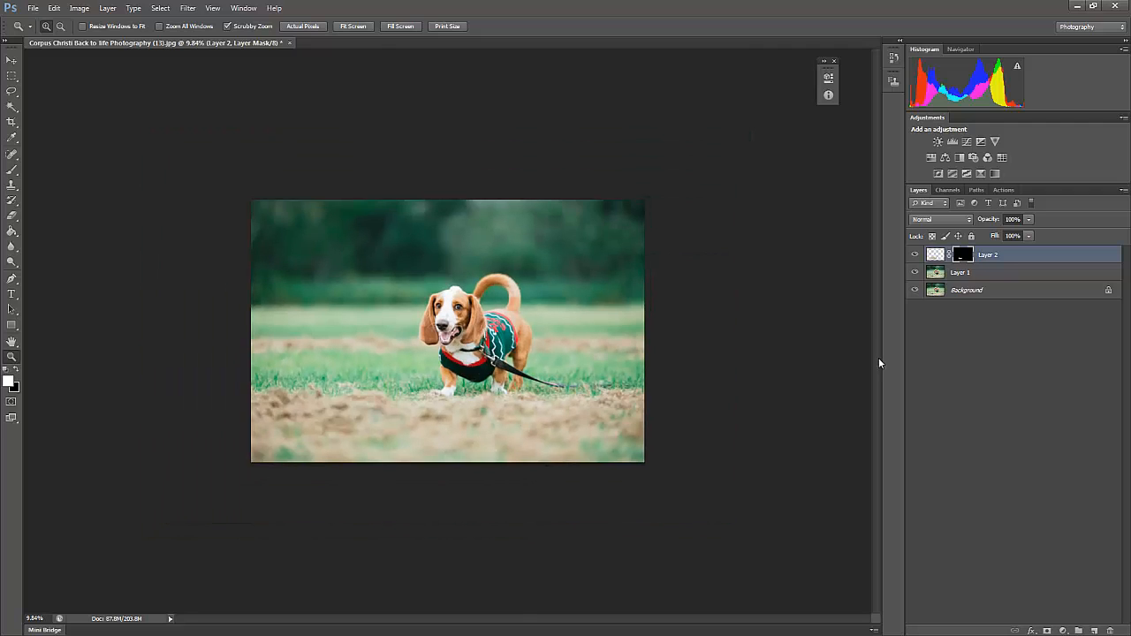